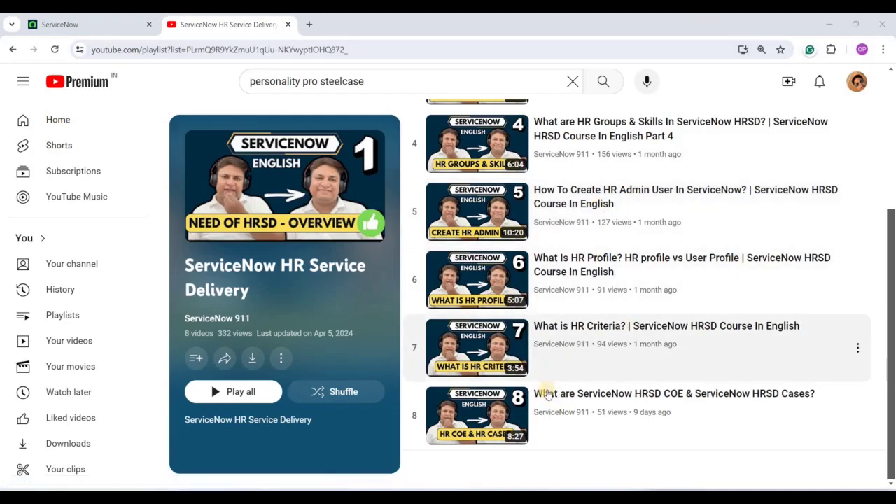
Step: Look through the videos in the ServiceNow HR Service Delivery playlist
{"action": "scroll", "coordinate": [543, 383], "scroll_direction": "up", "scroll_amount": 2}
{"action": "scroll", "coordinate": [544, 378], "scroll_direction": "up", "scroll_amount": 1}
{"action": "scroll", "coordinate": [544, 374], "scroll_direction": "down", "scroll_amount": 3}
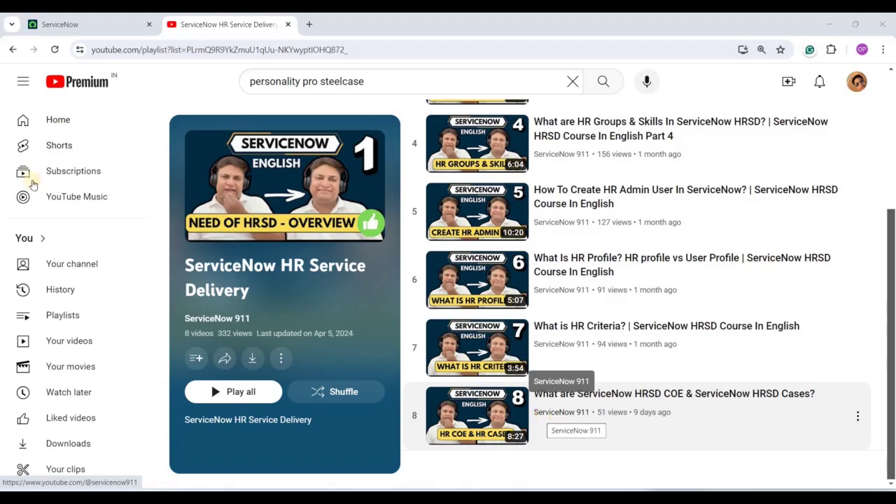
Step: Switch to the ServiceNow instance, check which account is logged in, and collapse the Self-Service section
{"action": "left_click", "coordinate": [100, 21]}
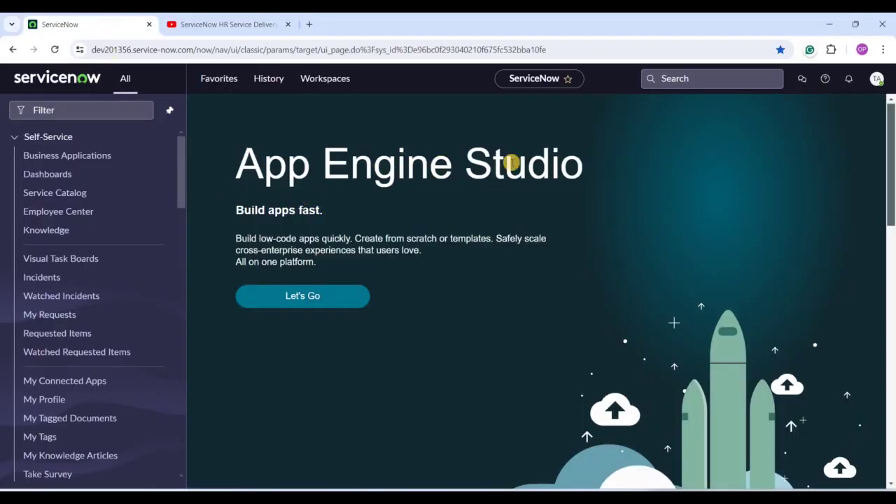
{"action": "left_click", "coordinate": [876, 78]}
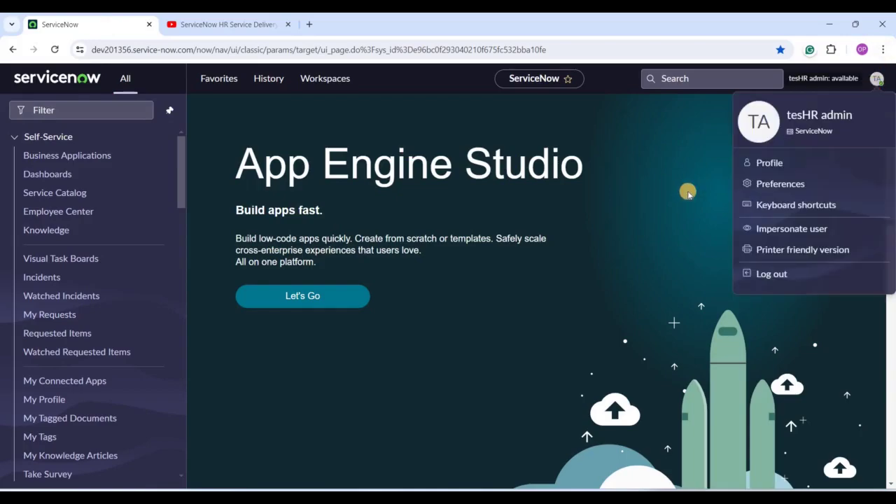
{"action": "left_click", "coordinate": [65, 135]}
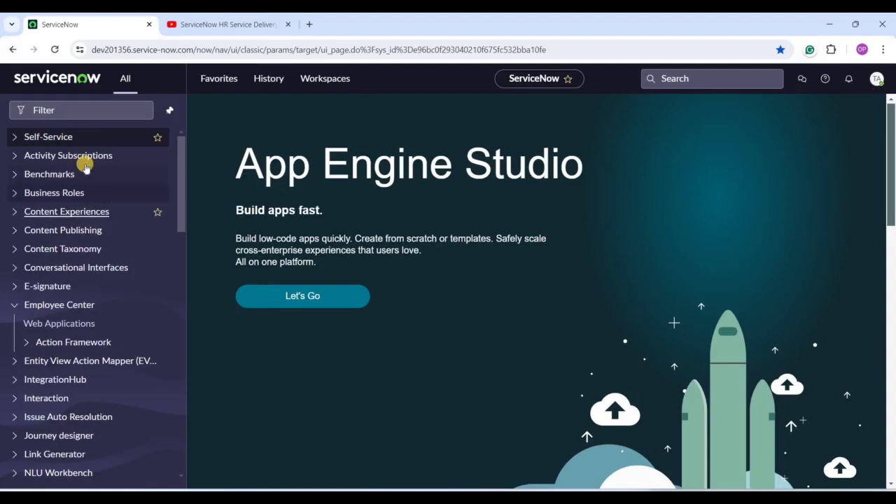
Step: Open HR Service Configuration from the HR Services section under HR Administration
{"action": "left_click_drag", "start_coordinate": [178, 196], "coordinate": [180, 287]}
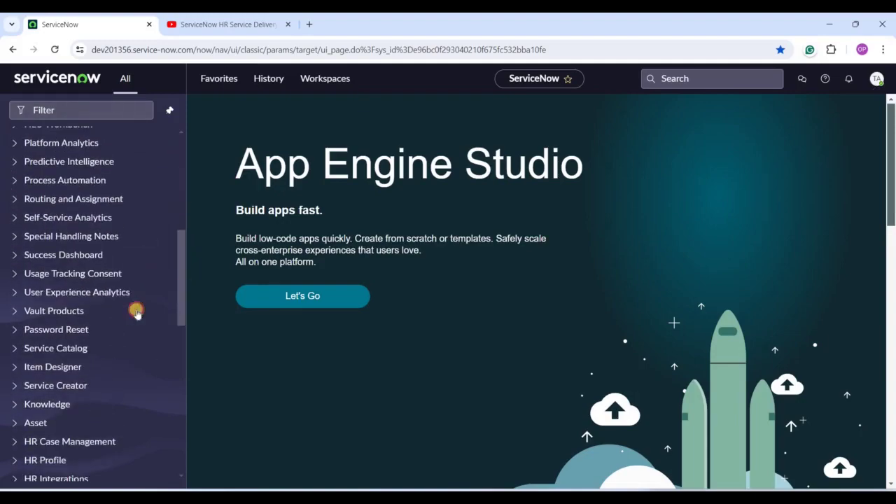
{"action": "scroll", "coordinate": [131, 313], "scroll_direction": "down", "scroll_amount": 4}
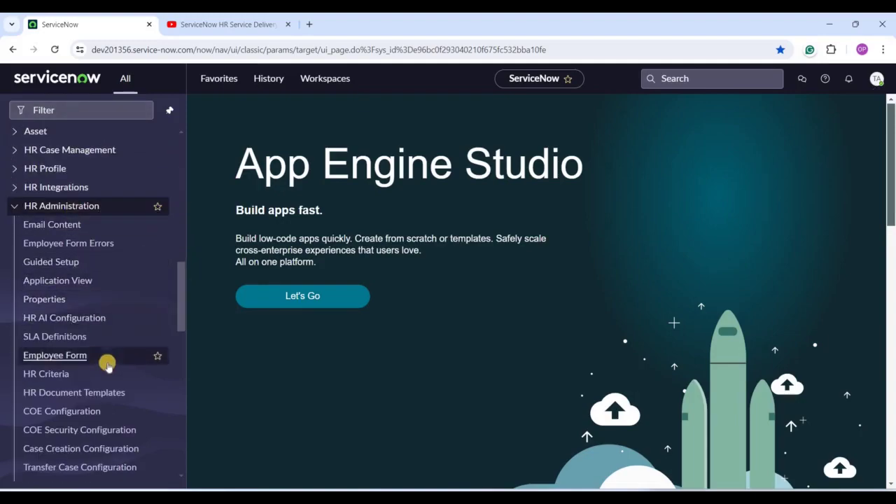
{"action": "scroll", "coordinate": [105, 360], "scroll_direction": "down", "scroll_amount": 3}
{"action": "scroll", "coordinate": [98, 346], "scroll_direction": "down", "scroll_amount": 3}
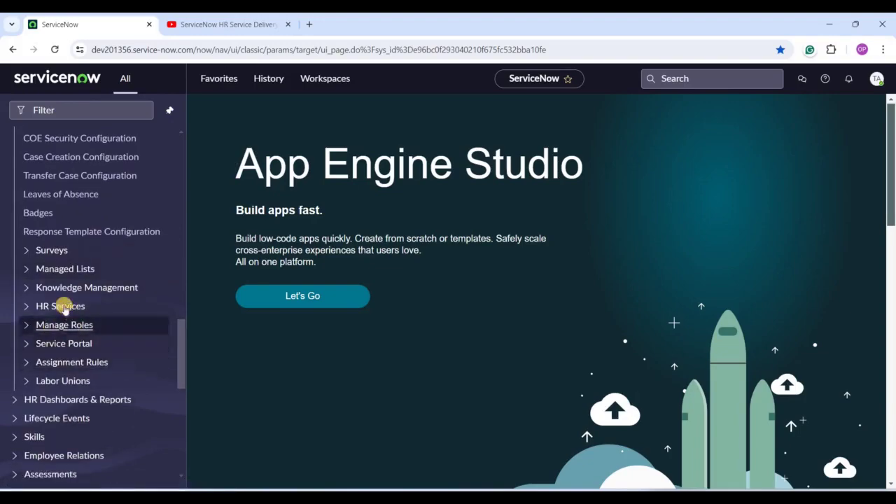
{"action": "left_click", "coordinate": [63, 310]}
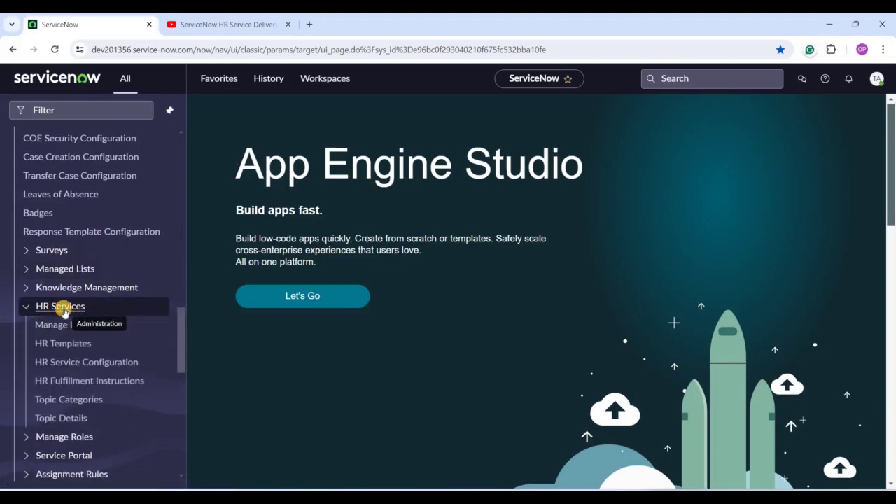
{"action": "left_click", "coordinate": [61, 362]}
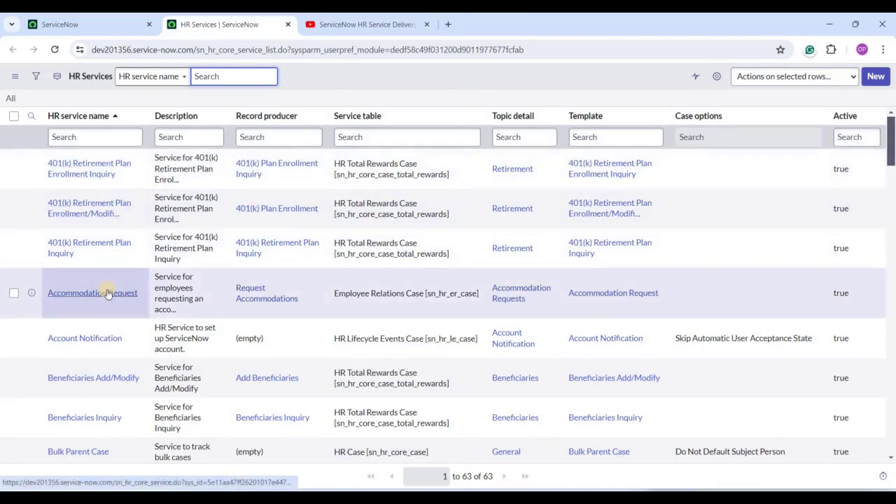
Step: Open the Accommodation Request HR service record in a separate browser tab and bring it into view
{"action": "left_click", "coordinate": [106, 294], "text": "ctrl"}
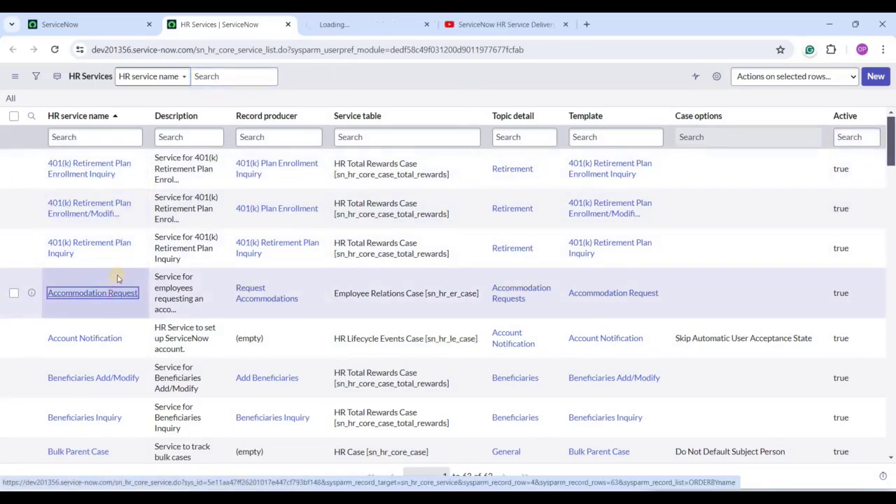
{"action": "left_click", "coordinate": [340, 25]}
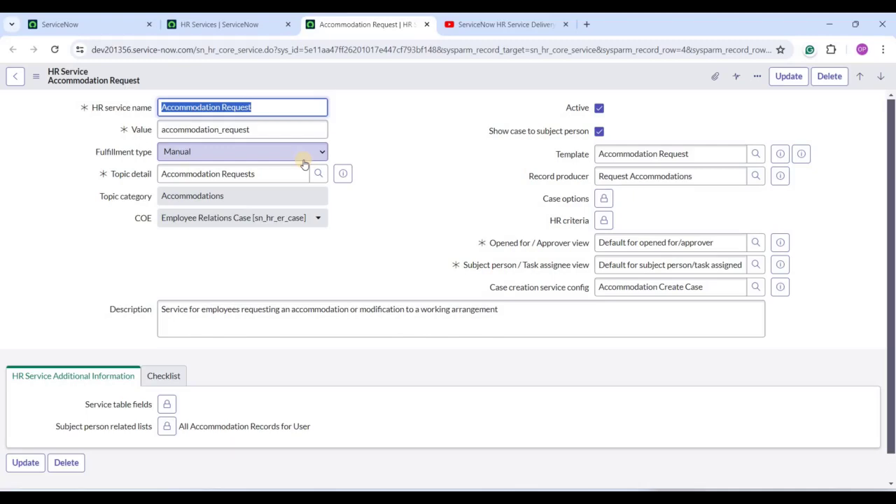
{"action": "left_click", "coordinate": [163, 174]}
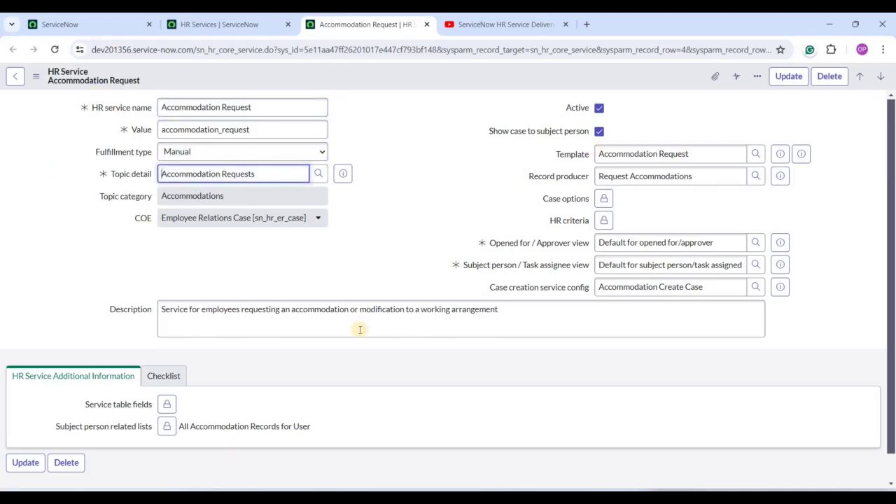
Step: Examine the service's name and value, and review the available fulfillment type choices without changing the selection
{"action": "triple_click", "coordinate": [259, 102]}
{"action": "double_click", "coordinate": [259, 124]}
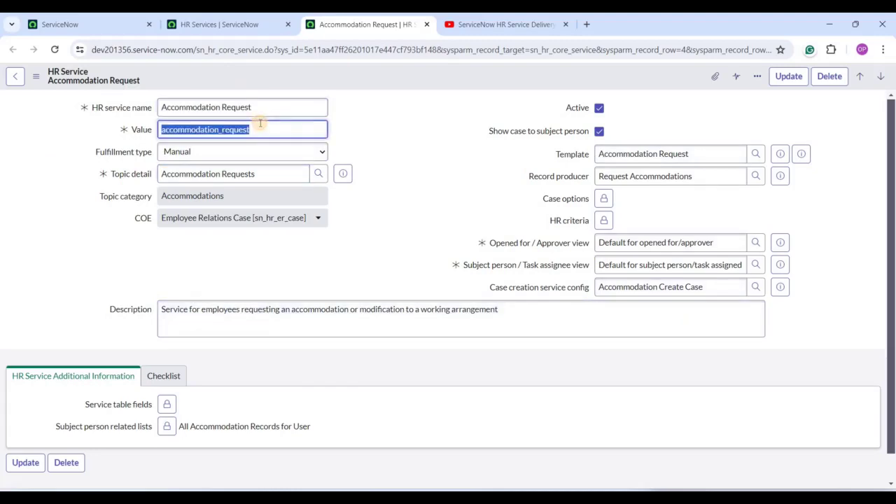
{"action": "left_click", "coordinate": [259, 124]}
{"action": "double_click", "coordinate": [259, 124]}
{"action": "left_click", "coordinate": [130, 171]}
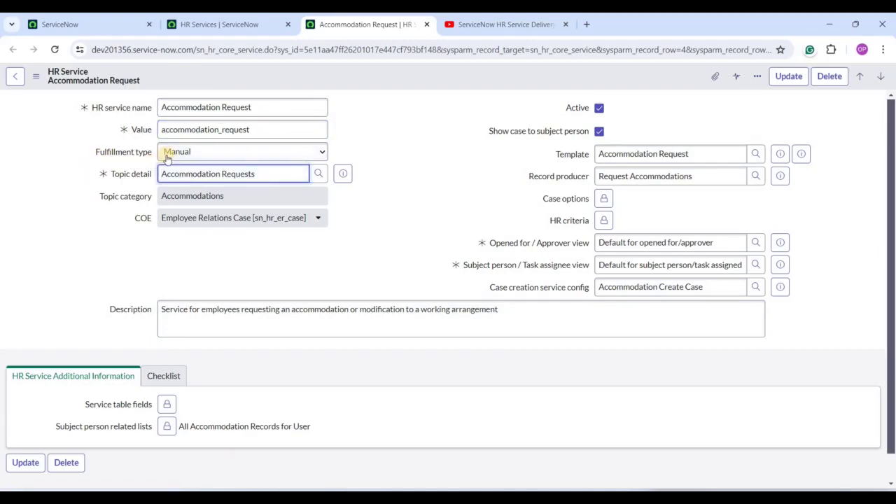
{"action": "left_click", "coordinate": [167, 154]}
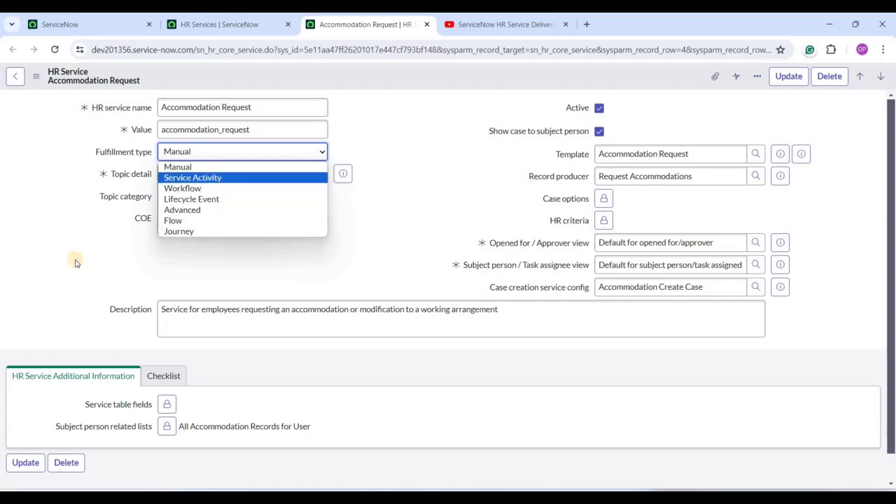
{"action": "left_click", "coordinate": [67, 215]}
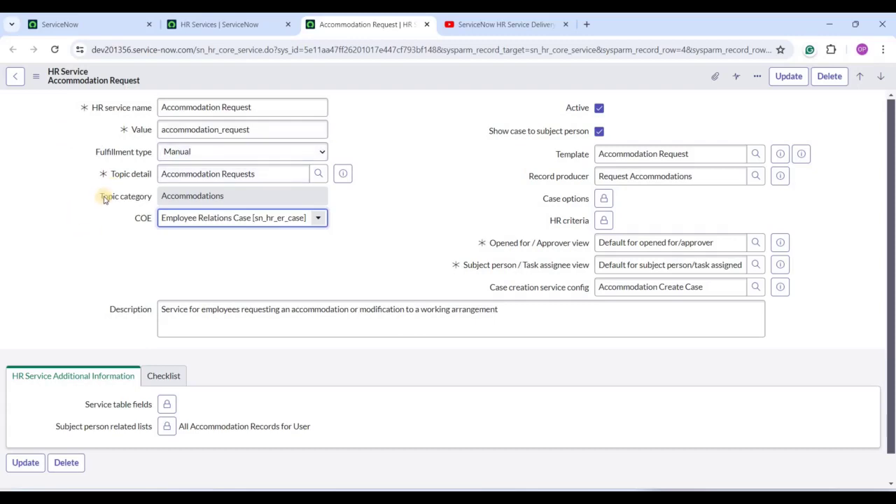
Step: Examine how the Accommodation Request service's topic detail, topic category and COE fields relate to each other
{"action": "triple_click", "coordinate": [302, 174]}
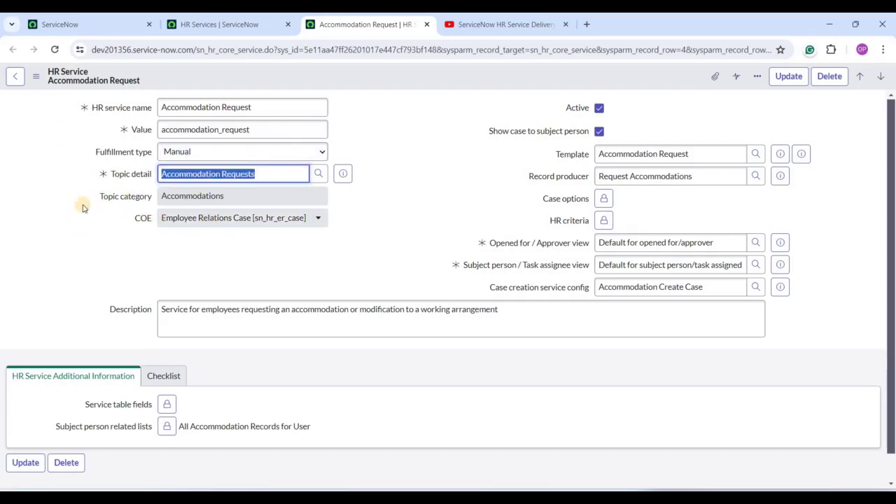
{"action": "left_click", "coordinate": [143, 198]}
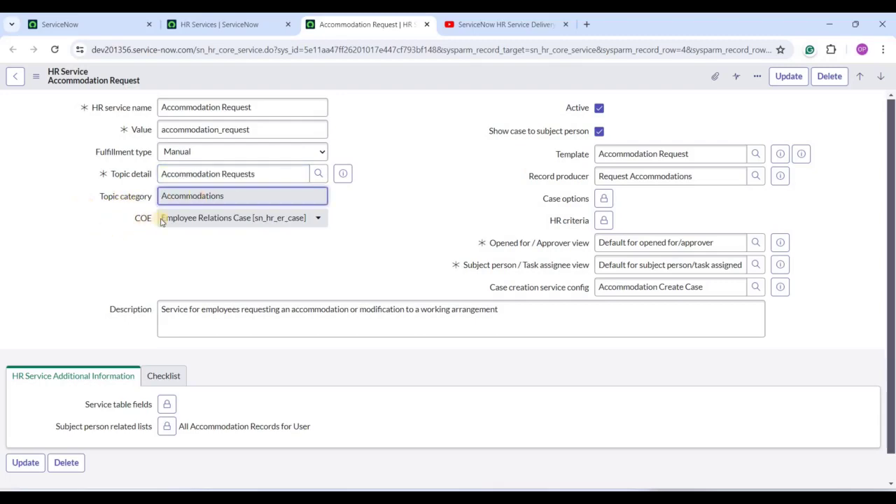
{"action": "left_click", "coordinate": [84, 221]}
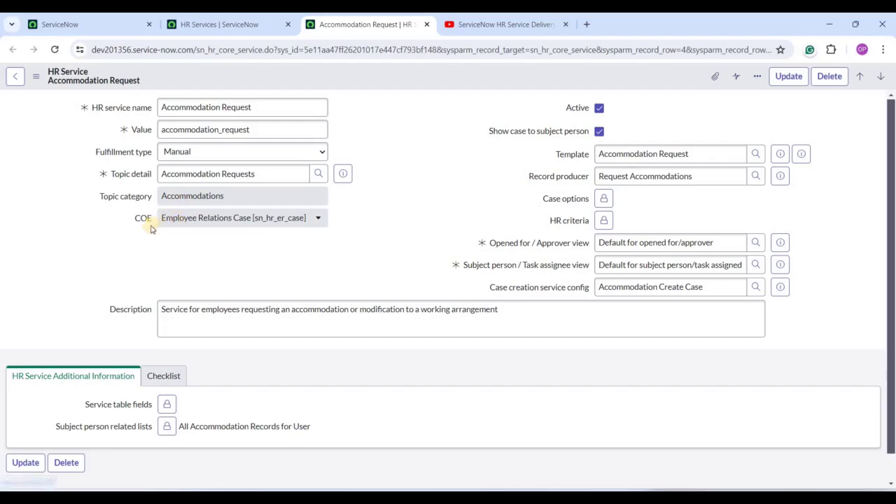
{"action": "double_click", "coordinate": [171, 199]}
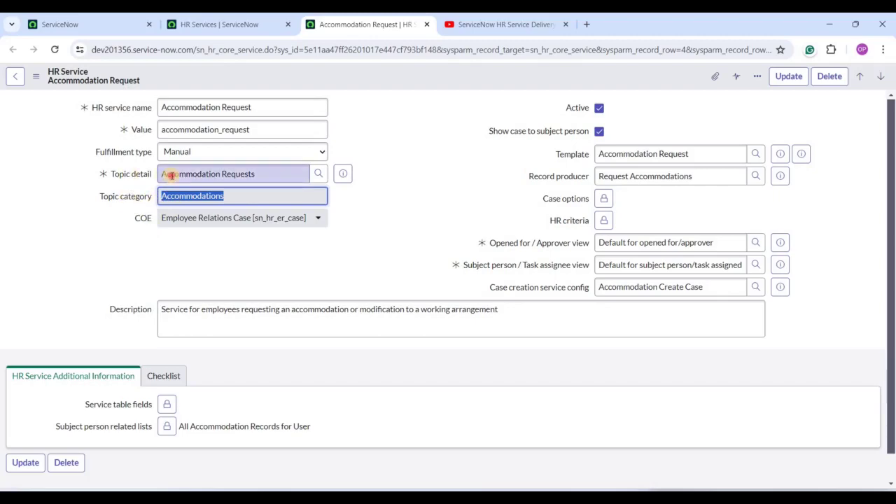
{"action": "triple_click", "coordinate": [168, 175]}
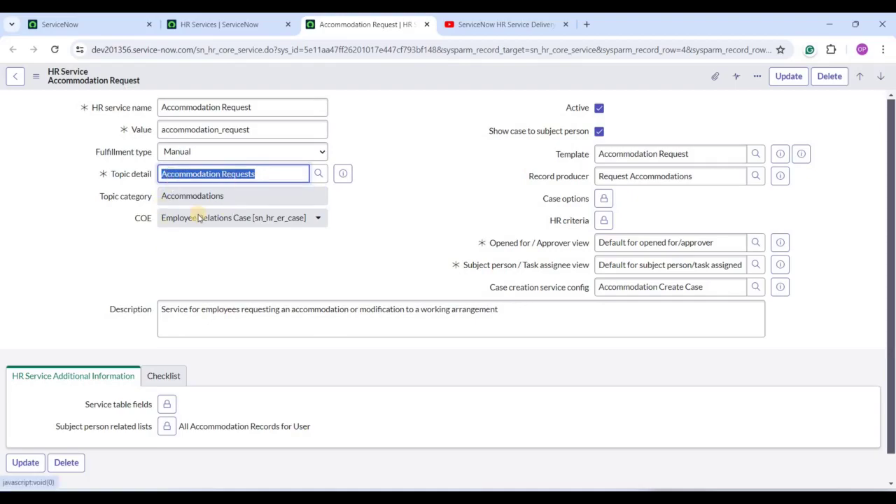
{"action": "left_click", "coordinate": [210, 196]}
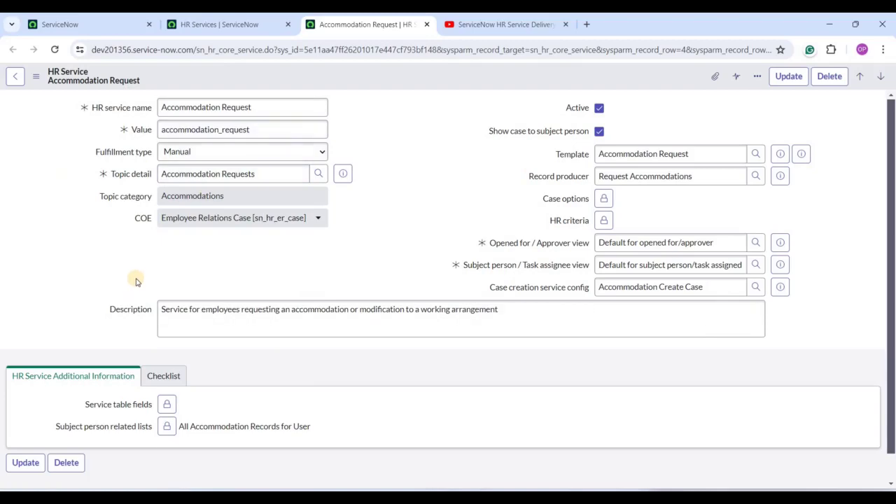
{"action": "mouse_move", "coordinate": [315, 152]}
{"action": "left_mouse_down"}
{"action": "mouse_move", "coordinate": [260, 172]}
{"action": "mouse_move", "coordinate": [111, 177]}
{"action": "left_mouse_up"}
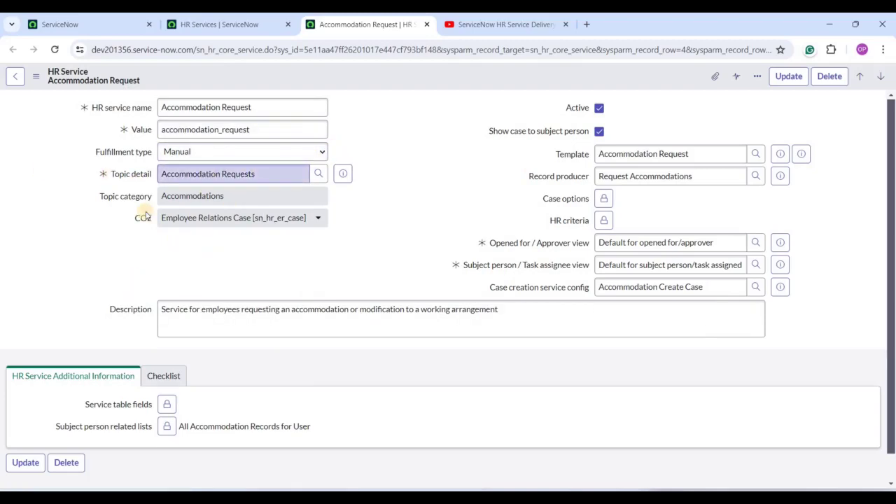
{"action": "left_click", "coordinate": [91, 218]}
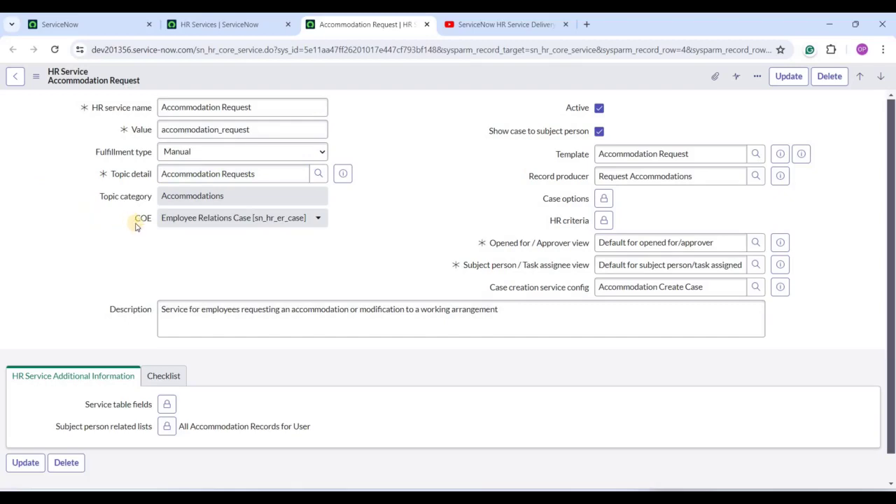
Step: Examine the Accommodation Request service's description and its assigned template
{"action": "left_click", "coordinate": [167, 312]}
{"action": "triple_click", "coordinate": [194, 309]}
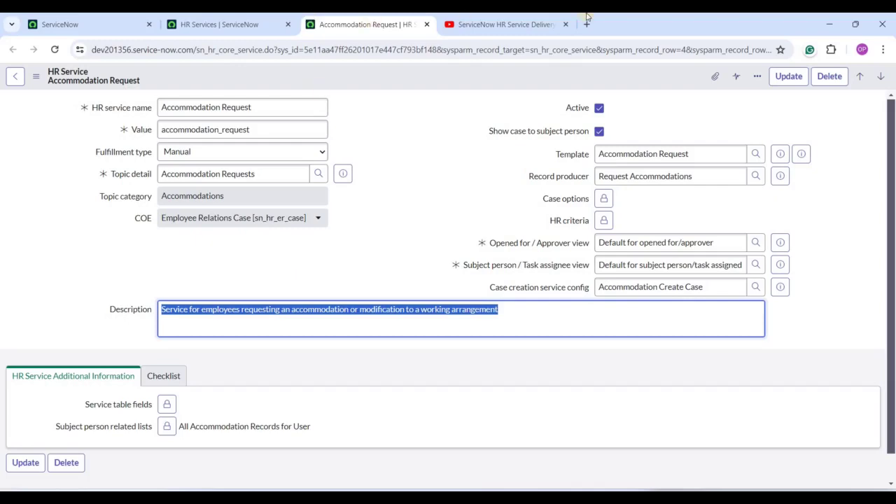
{"action": "left_click", "coordinate": [622, 156]}
{"action": "triple_click", "coordinate": [622, 157]}
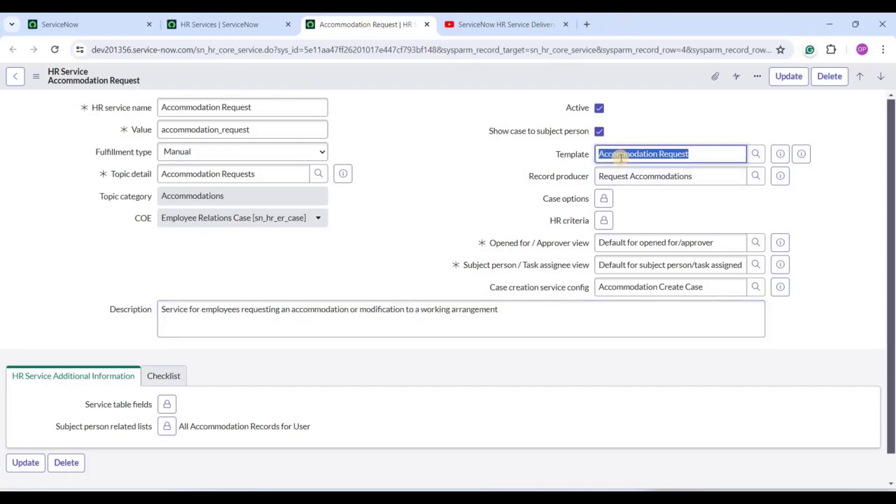
{"action": "key", "text": "Tab"}
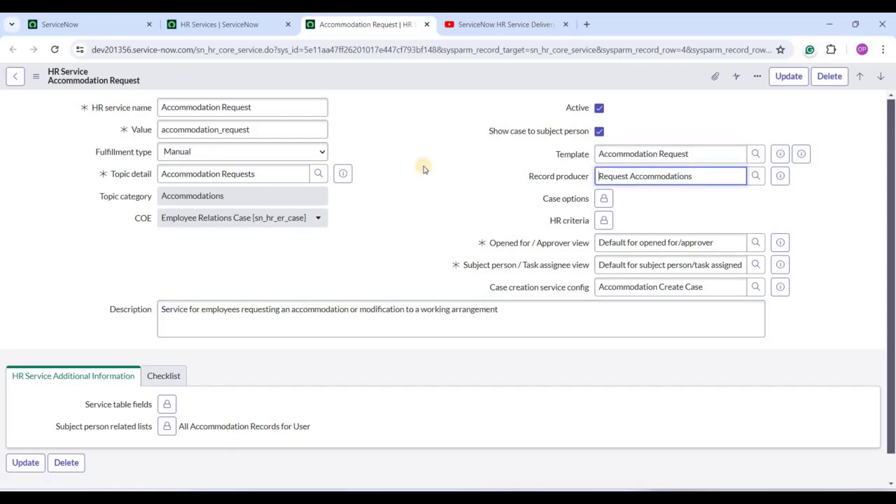
Step: Compare the record producer assigned to the service with the HR service name
{"action": "triple_click", "coordinate": [205, 108]}
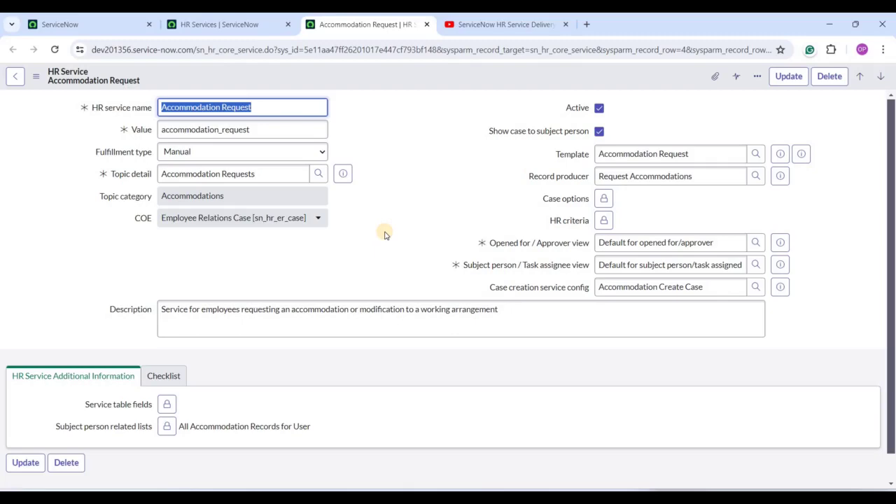
{"action": "triple_click", "coordinate": [628, 176]}
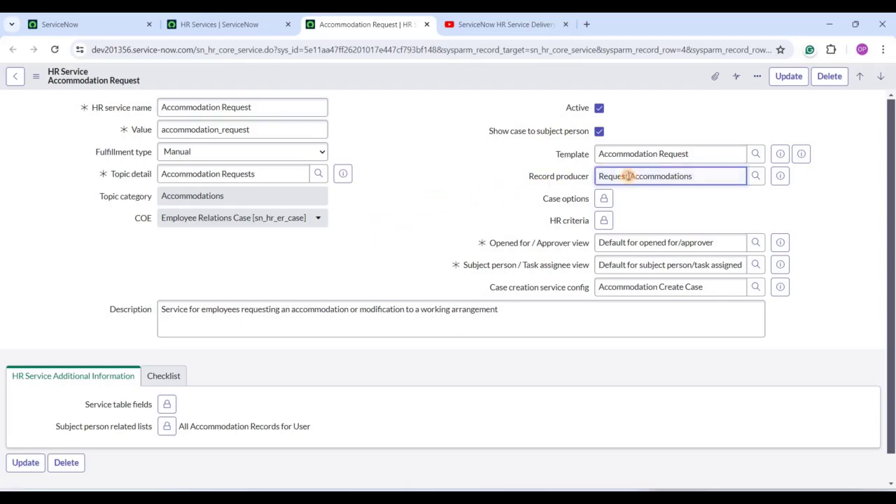
{"action": "left_click", "coordinate": [457, 190]}
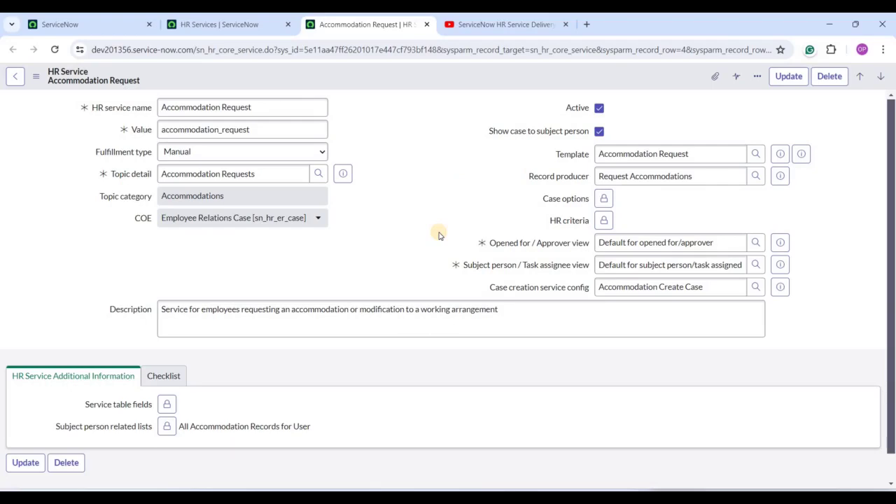
{"action": "left_click", "coordinate": [698, 175]}
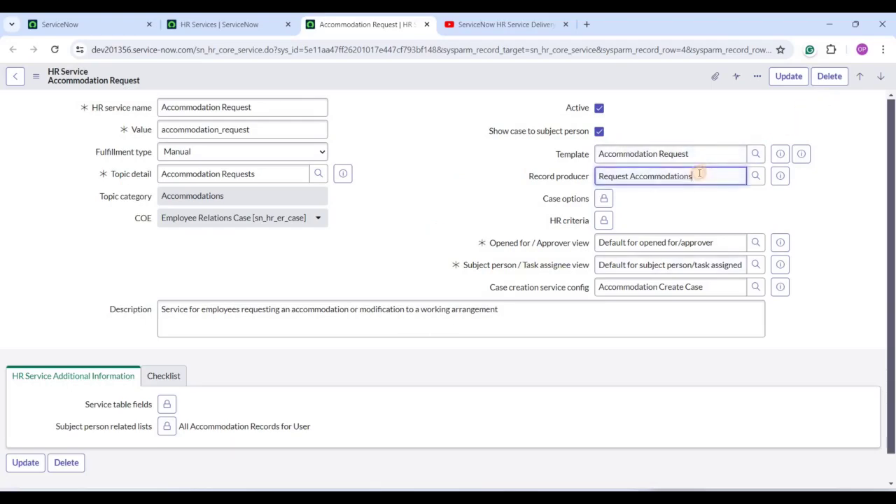
{"action": "triple_click", "coordinate": [699, 175]}
{"action": "double_click", "coordinate": [205, 109]}
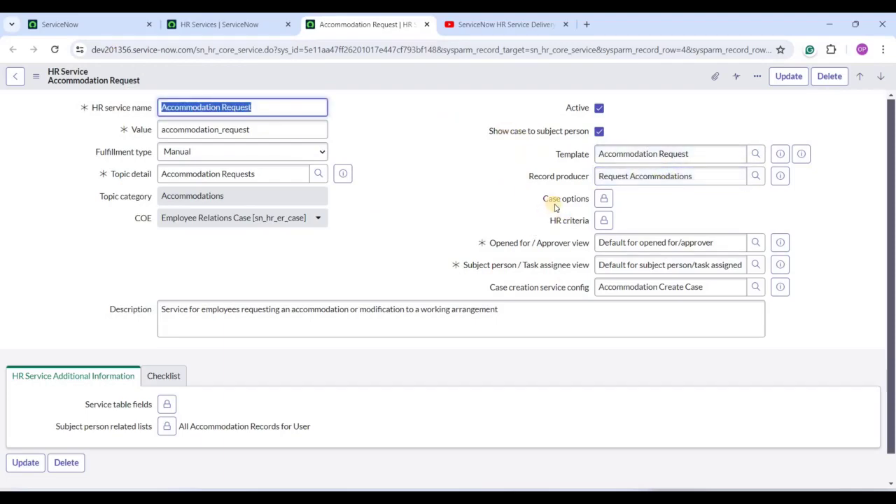
Step: Unlock the Case options field, review the HR service options available for it, and close the lookup without choosing any
{"action": "left_click", "coordinate": [604, 198]}
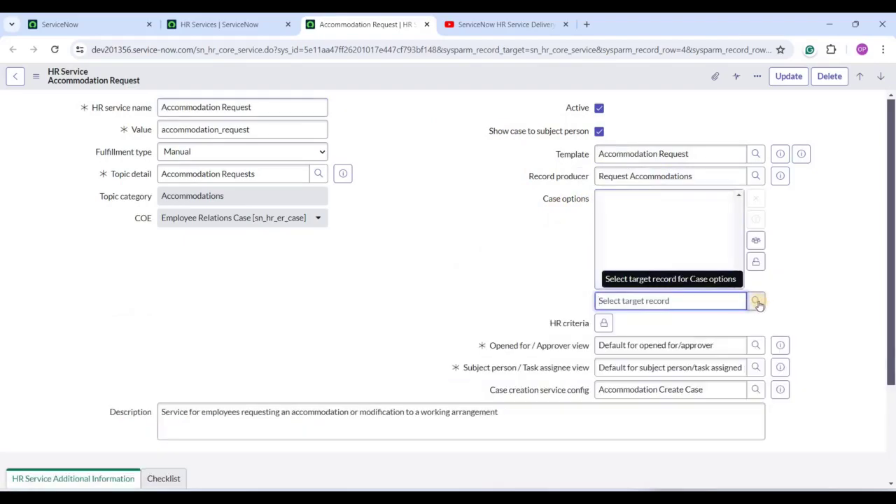
{"action": "left_click", "coordinate": [755, 301]}
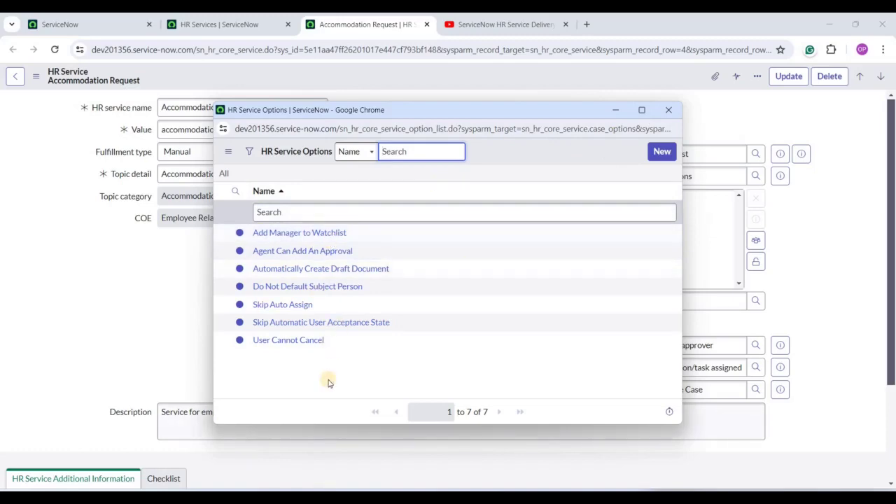
{"action": "left_click", "coordinate": [670, 110]}
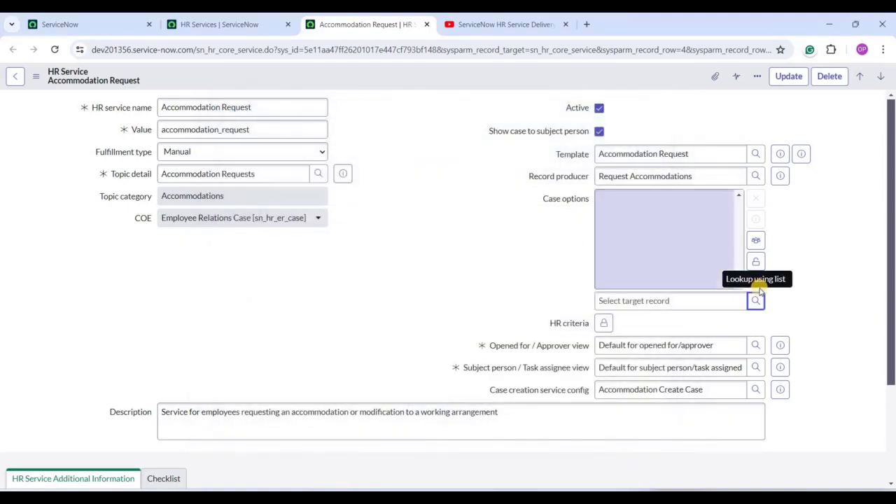
Step: Lock the Case options field again and review the available HR criteria in the HR criteria lookup, closing it without choosing any
{"action": "left_click", "coordinate": [757, 262]}
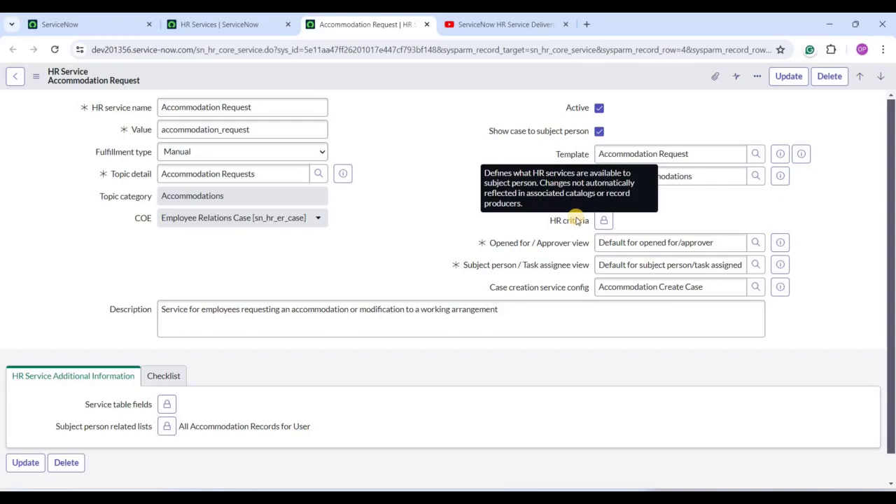
{"action": "left_click", "coordinate": [604, 220]}
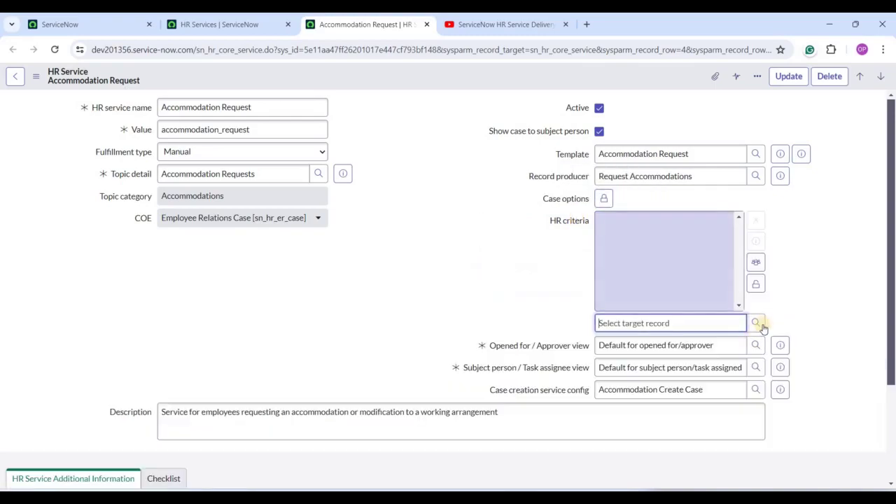
{"action": "left_click", "coordinate": [755, 323]}
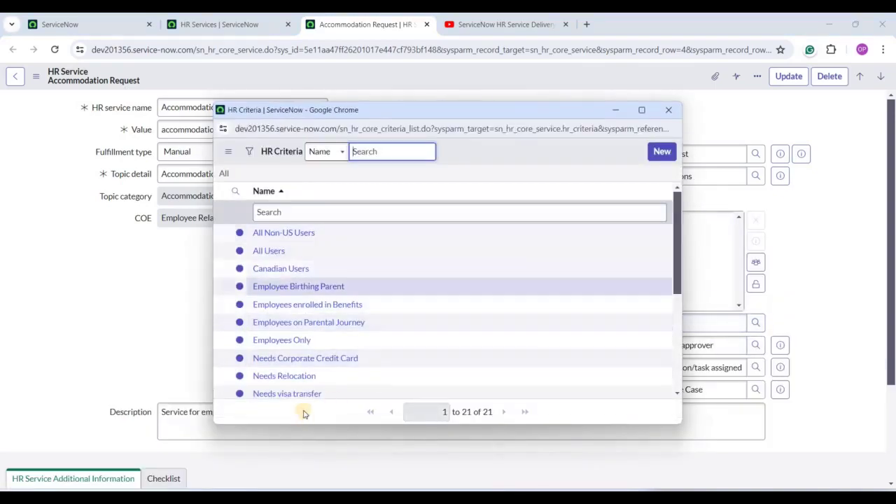
{"action": "scroll", "coordinate": [366, 385], "scroll_direction": "down", "scroll_amount": 5}
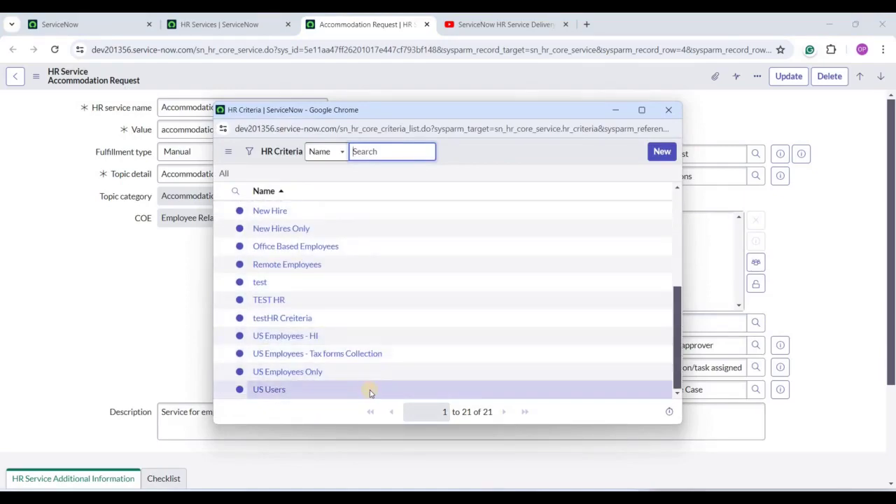
{"action": "scroll", "coordinate": [370, 388], "scroll_direction": "up", "scroll_amount": 5}
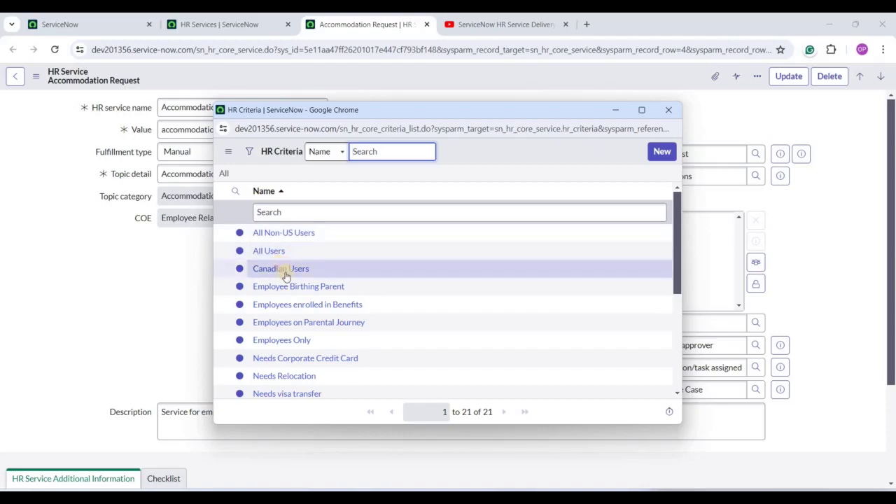
{"action": "scroll", "coordinate": [322, 356], "scroll_direction": "down", "scroll_amount": 3}
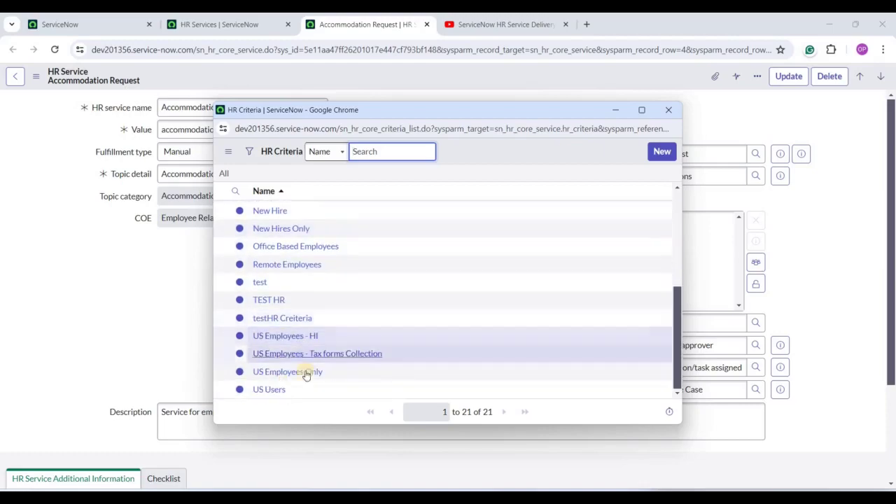
{"action": "left_click", "coordinate": [668, 110]}
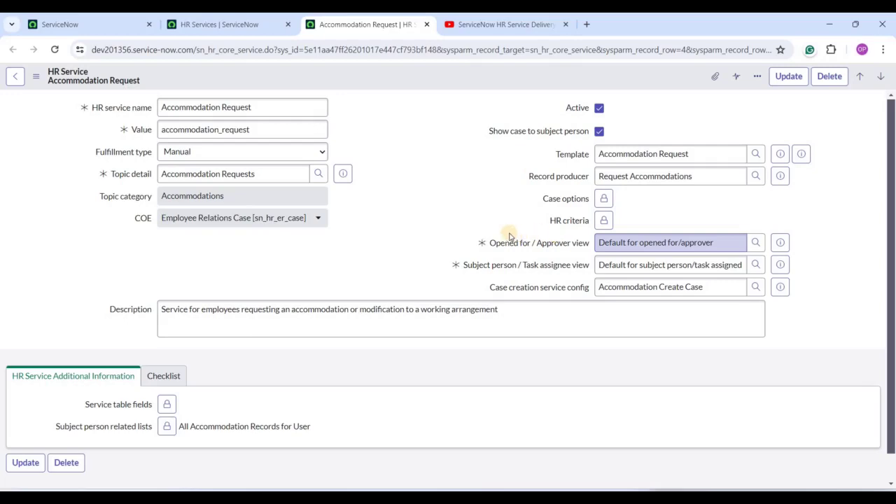
Step: Review the case configurations available for the Opened for / Approver view, leaving the lookup without choosing another one
{"action": "mouse_move", "coordinate": [566, 244]}
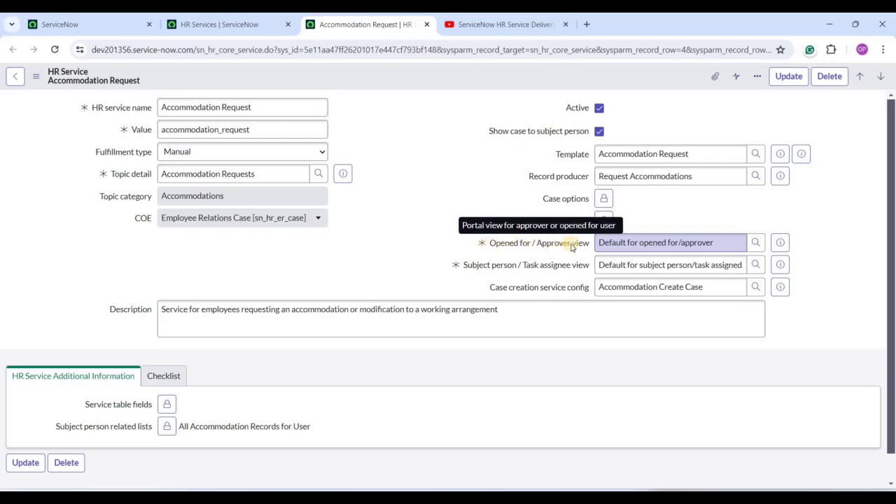
{"action": "triple_click", "coordinate": [619, 243]}
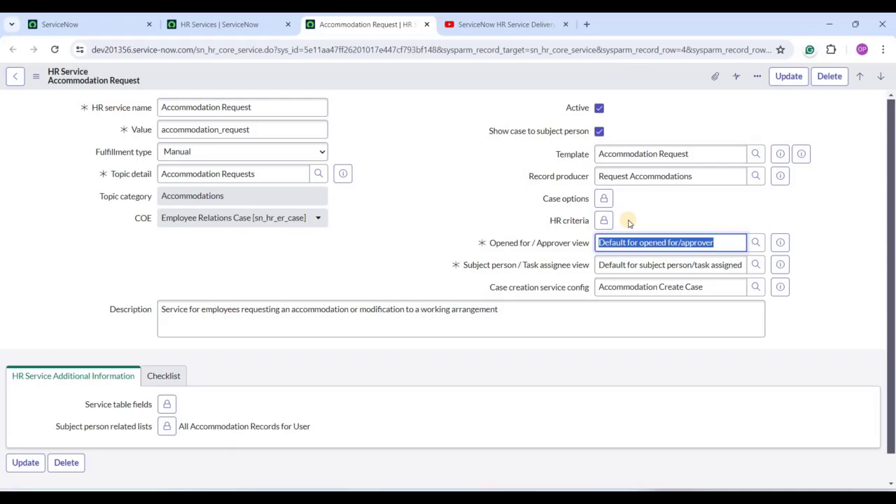
{"action": "left_click", "coordinate": [756, 243]}
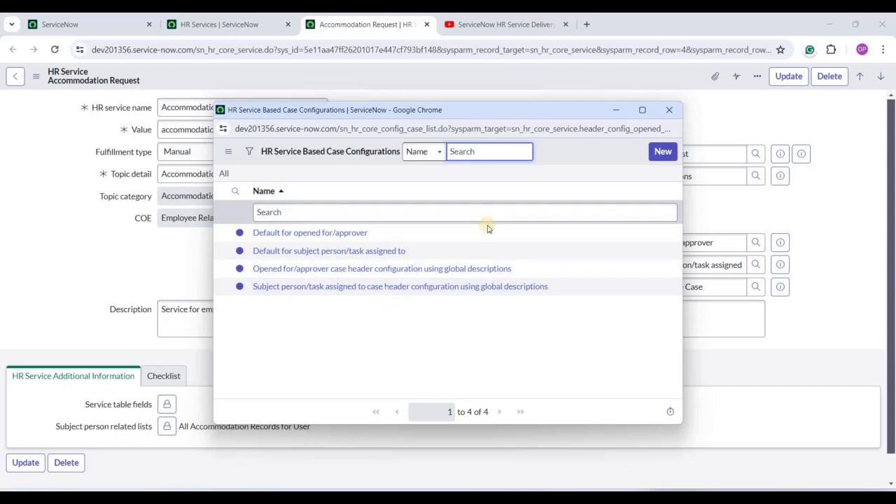
{"action": "left_click", "coordinate": [706, 119]}
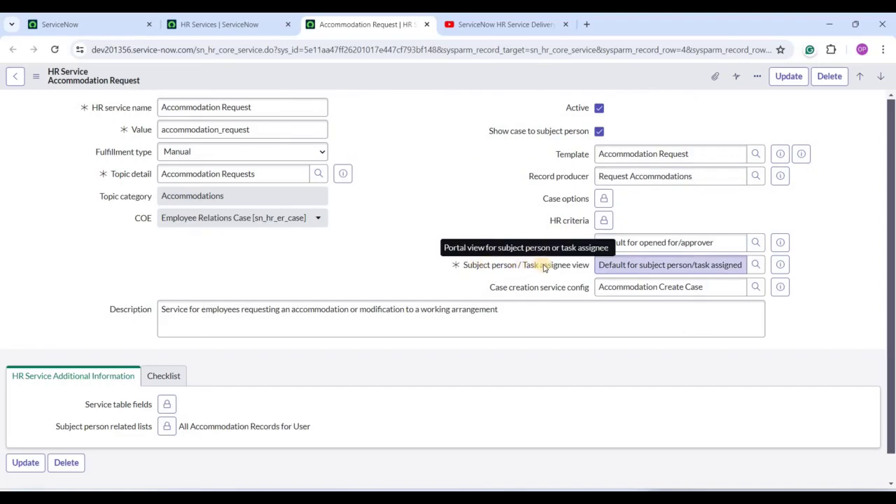
Step: Examine the configuration assigned to the Subject person / Task assignee view of the Accommodation Request service
{"action": "triple_click", "coordinate": [655, 264]}
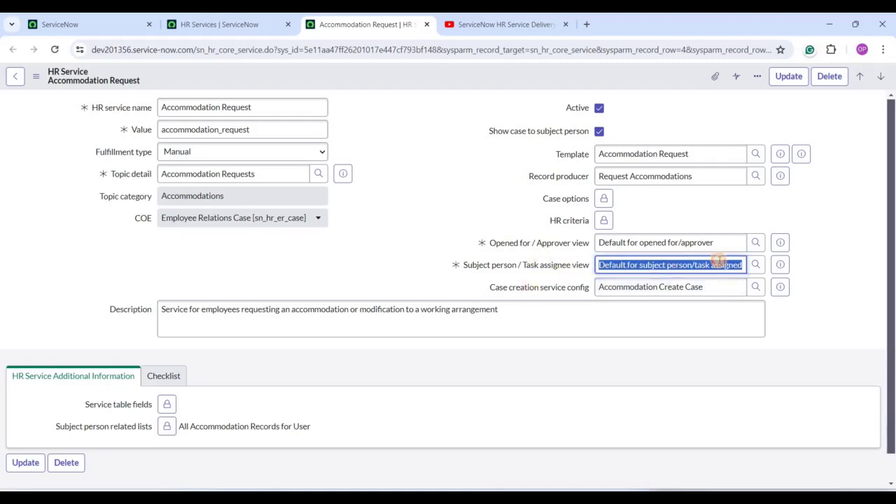
{"action": "left_click", "coordinate": [604, 266]}
{"action": "triple_click", "coordinate": [604, 264]}
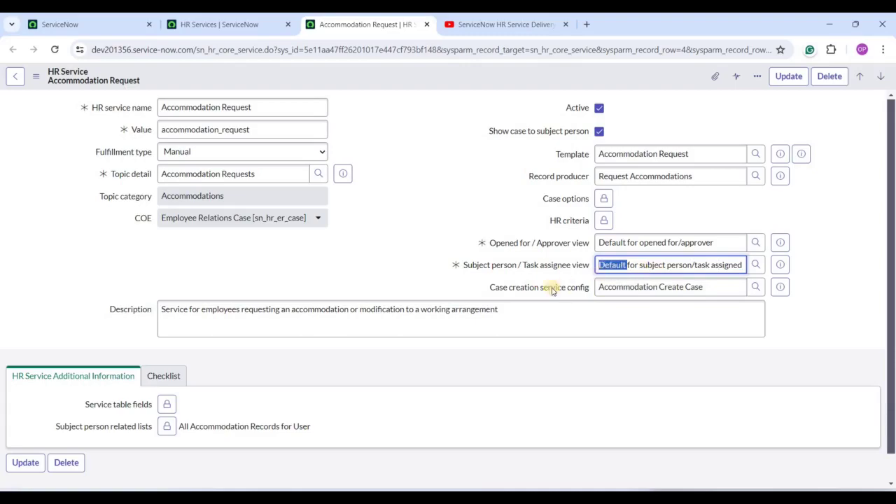
Step: Examine the full description text of the Accommodation Request service
{"action": "scroll", "coordinate": [480, 294], "scroll_direction": "down", "scroll_amount": 1}
{"action": "triple_click", "coordinate": [201, 291]}
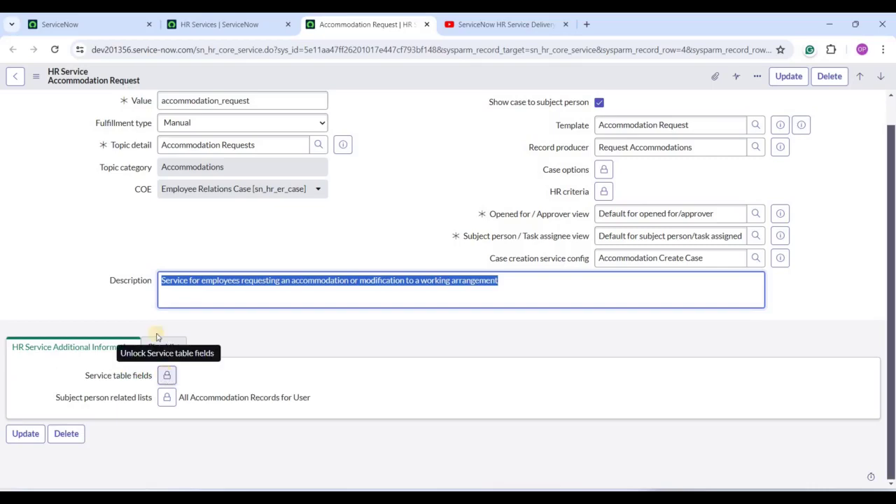
{"action": "mouse_move", "coordinate": [140, 192]}
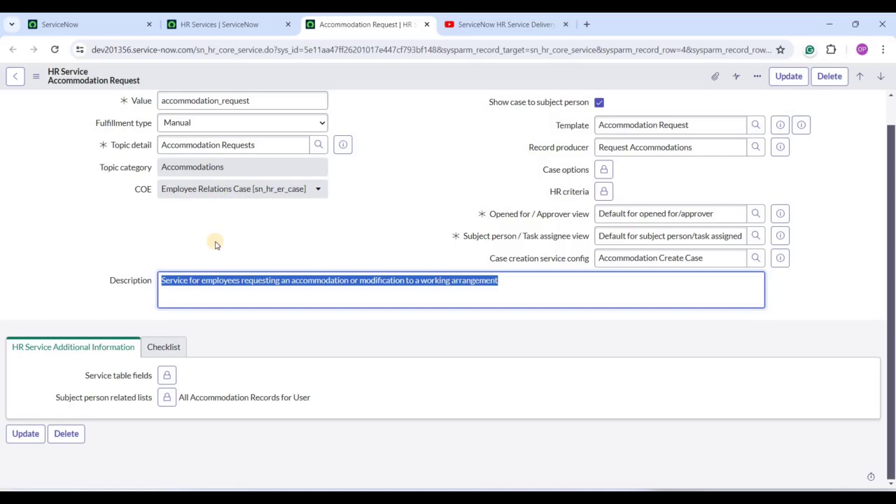
Step: Unlock Service table fields, look through the available fields, and lock it again without adding any
{"action": "left_click", "coordinate": [166, 375]}
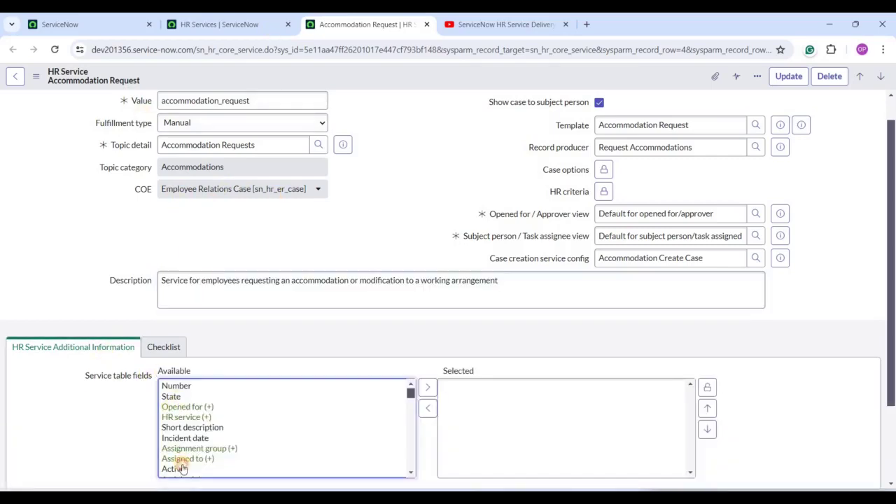
{"action": "left_click", "coordinate": [198, 396]}
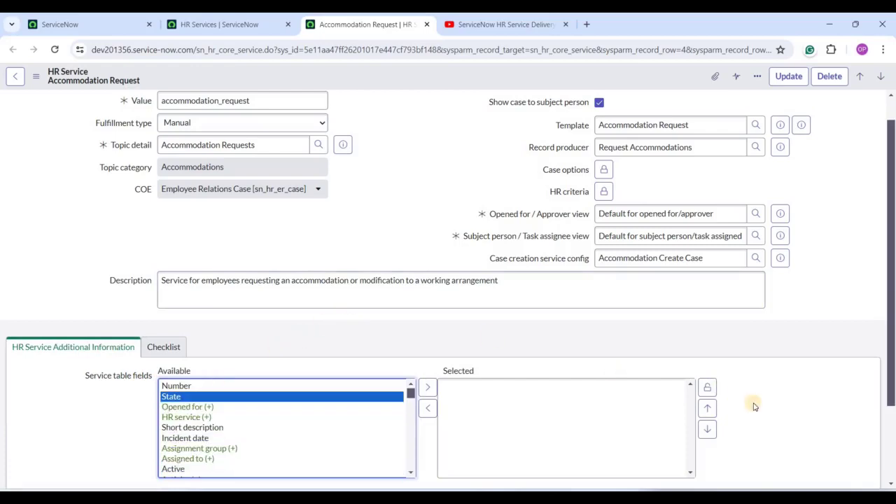
{"action": "left_click", "coordinate": [706, 387]}
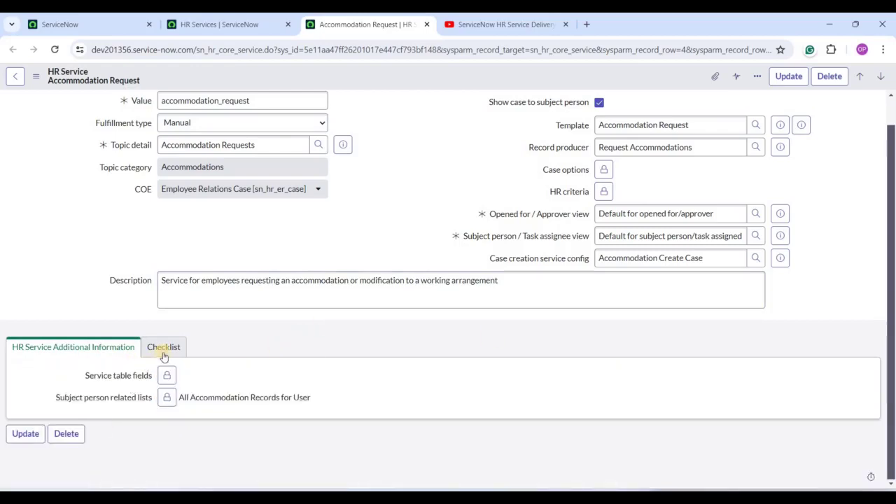
Step: Review the Checklist section of the Accommodation Request service without adding any checklist items
{"action": "left_click", "coordinate": [163, 350]}
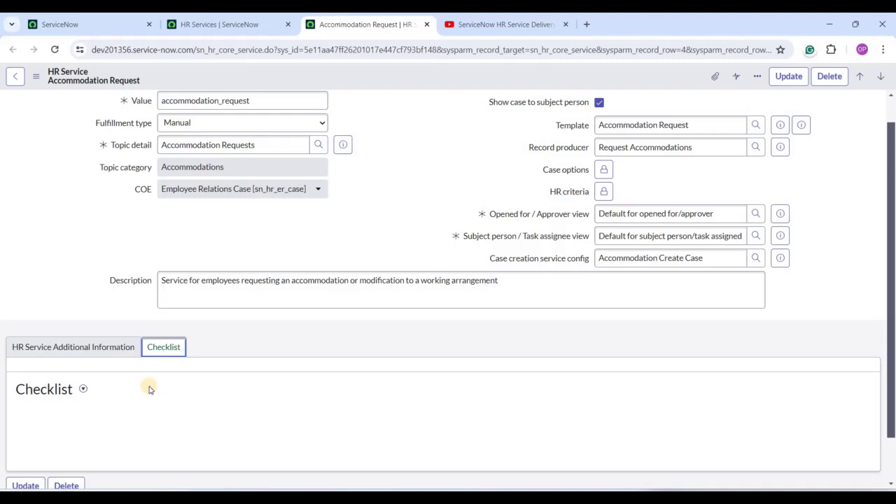
{"action": "left_click", "coordinate": [82, 390]}
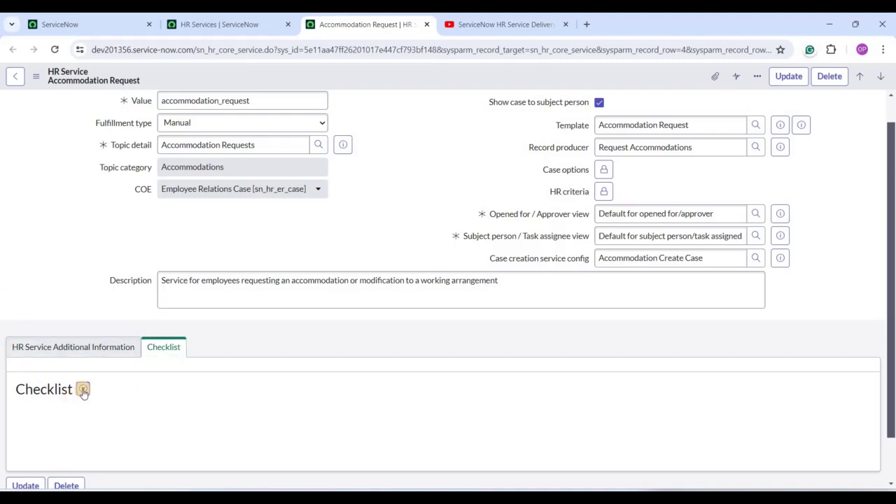
{"action": "left_click", "coordinate": [316, 394]}
{"action": "scroll", "coordinate": [278, 392], "scroll_direction": "down", "scroll_amount": 1}
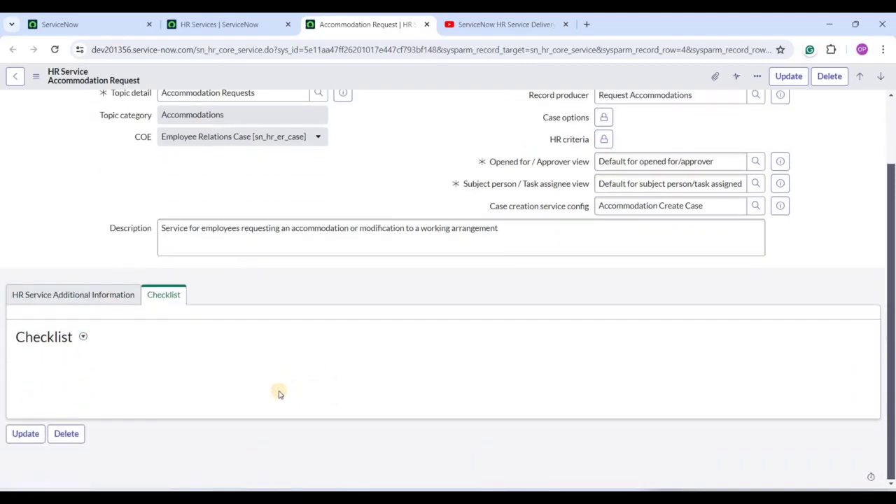
Step: Recheck the record producer assigned to the Accommodation Request service
{"action": "scroll", "coordinate": [287, 412], "scroll_direction": "up", "scroll_amount": 2}
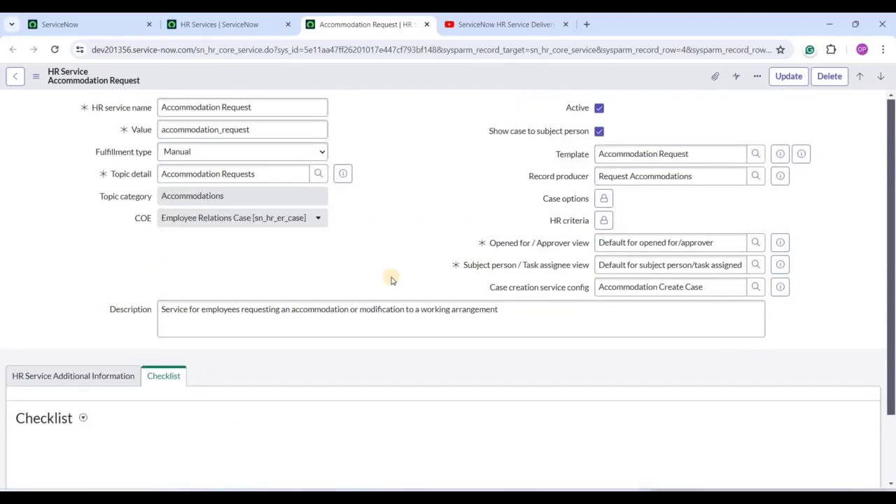
{"action": "double_click", "coordinate": [650, 176]}
{"action": "left_click", "coordinate": [388, 201]}
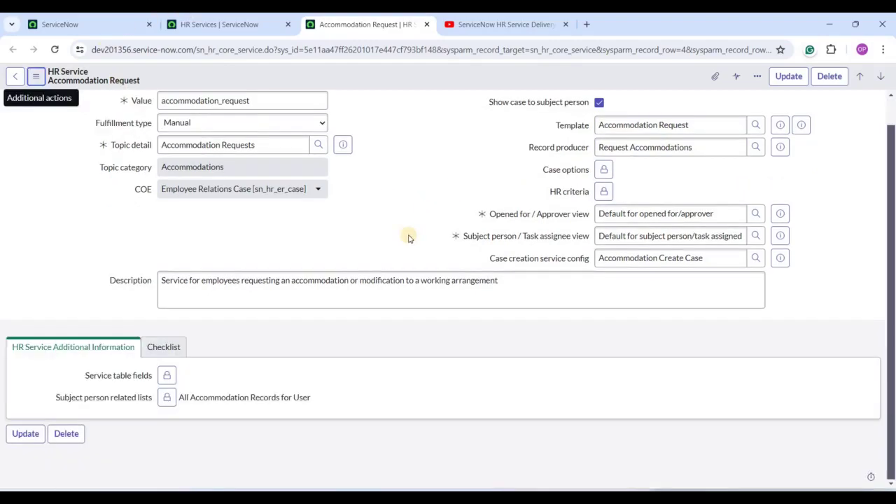
Step: Open Manage HR Catalog in a separate browser tab and view the catalog items in the second Employee Relations category
{"action": "left_click", "coordinate": [81, 21]}
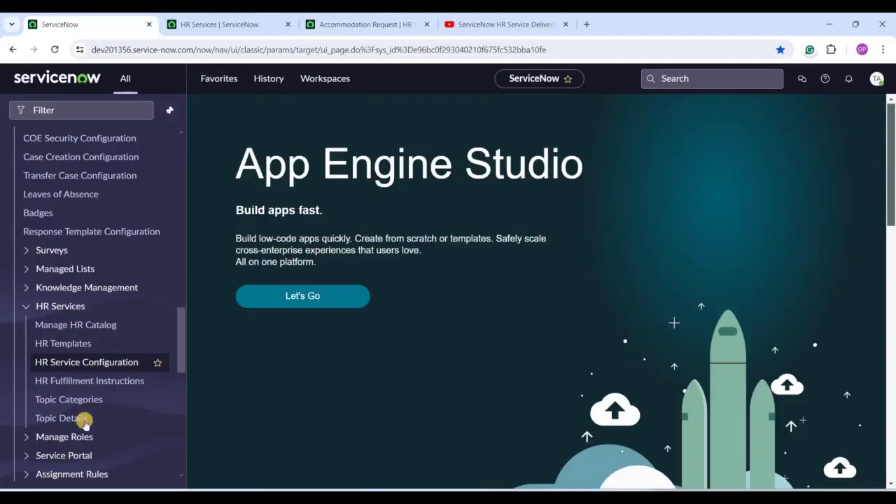
{"action": "middle_click", "coordinate": [52, 332]}
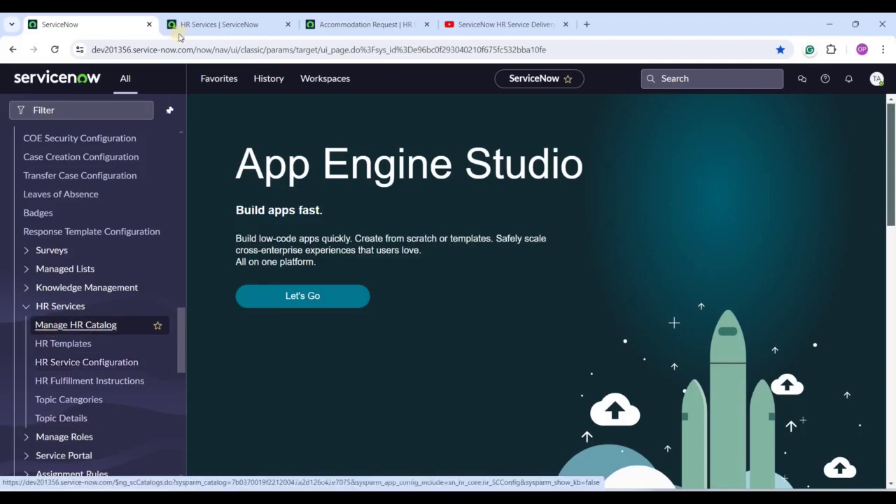
{"action": "left_click", "coordinate": [210, 25]}
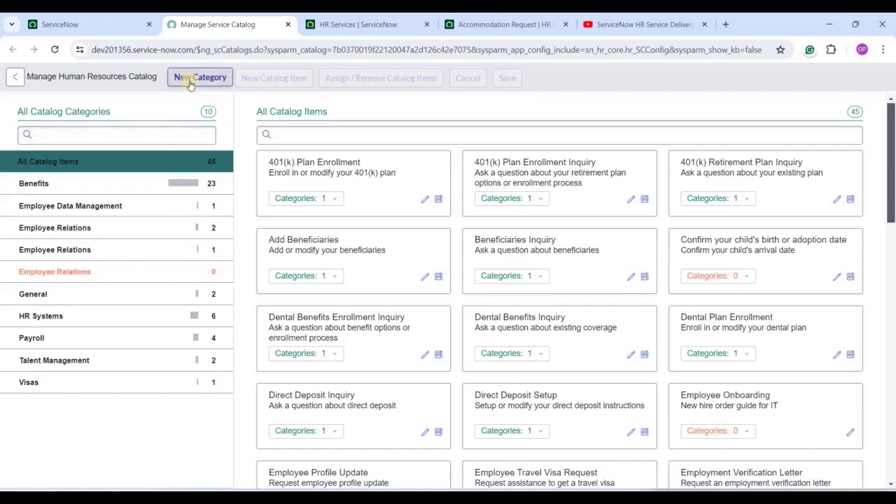
{"action": "left_click", "coordinate": [82, 192]}
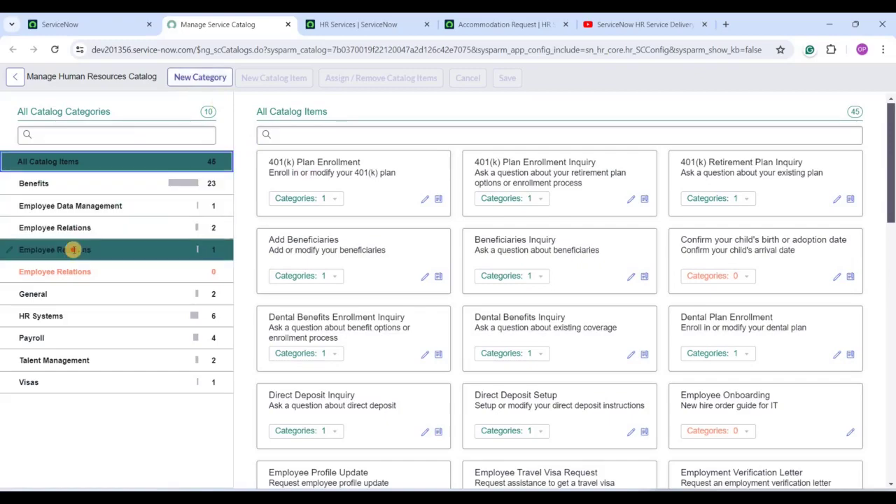
{"action": "left_click", "coordinate": [82, 243]}
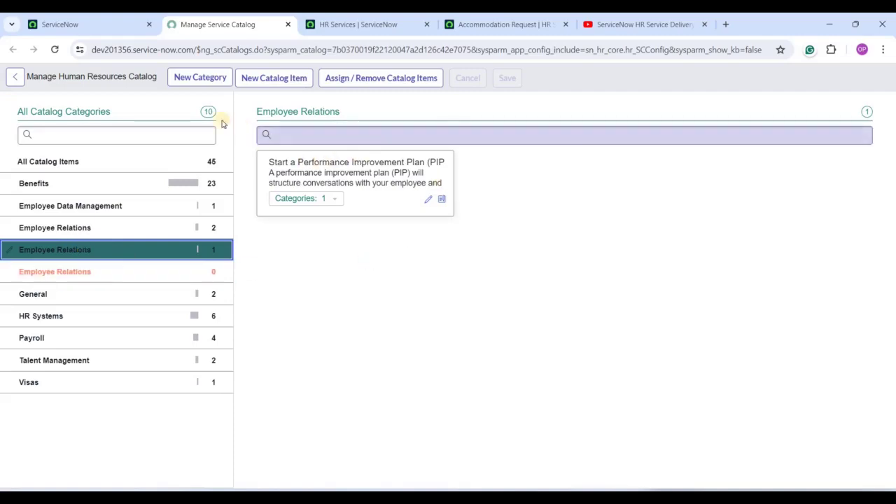
{"action": "left_click", "coordinate": [202, 80]}
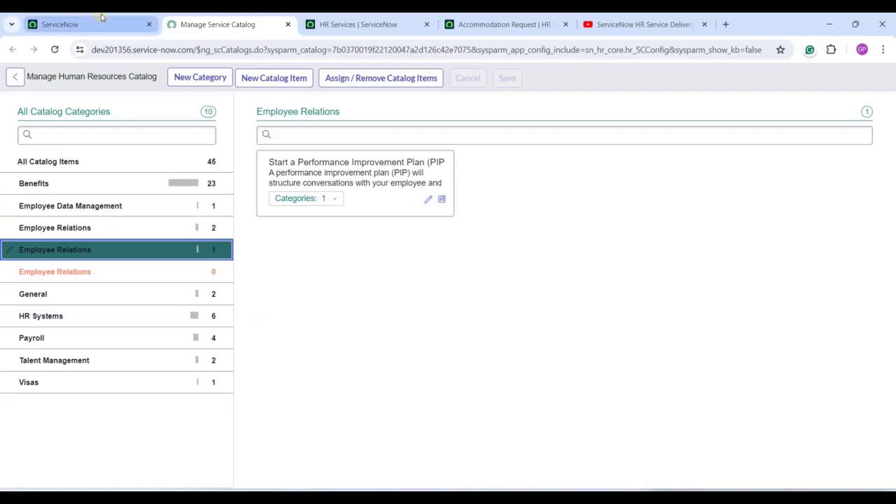
Step: Open the HR Templates list and examine which table each template is based on, including the Accommodation Request template
{"action": "left_click", "coordinate": [75, 28]}
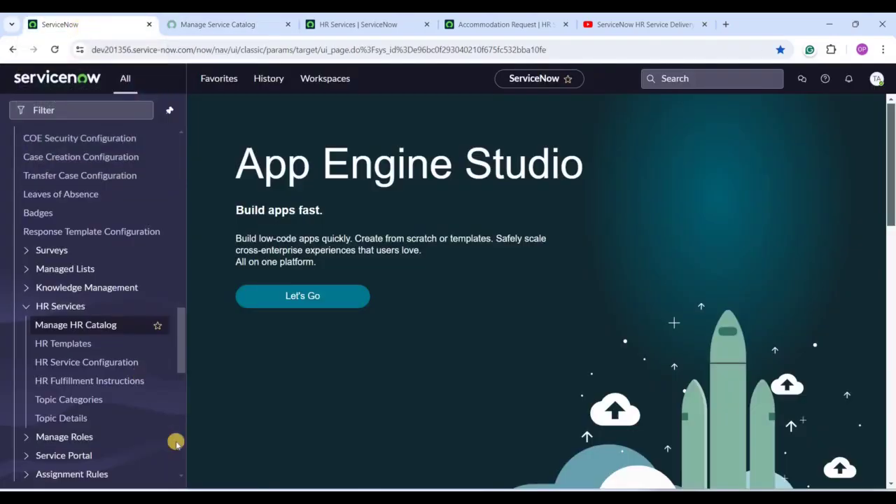
{"action": "scroll", "coordinate": [187, 334], "scroll_direction": "down", "scroll_amount": 1}
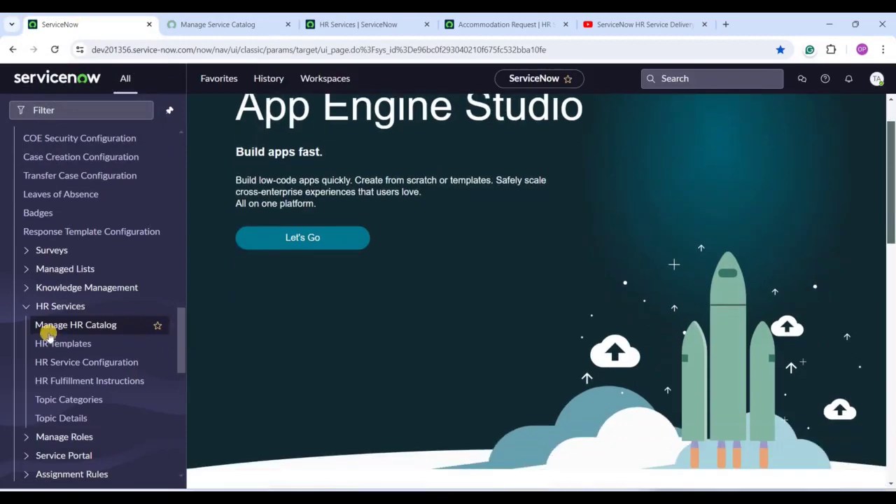
{"action": "left_click", "coordinate": [63, 344]}
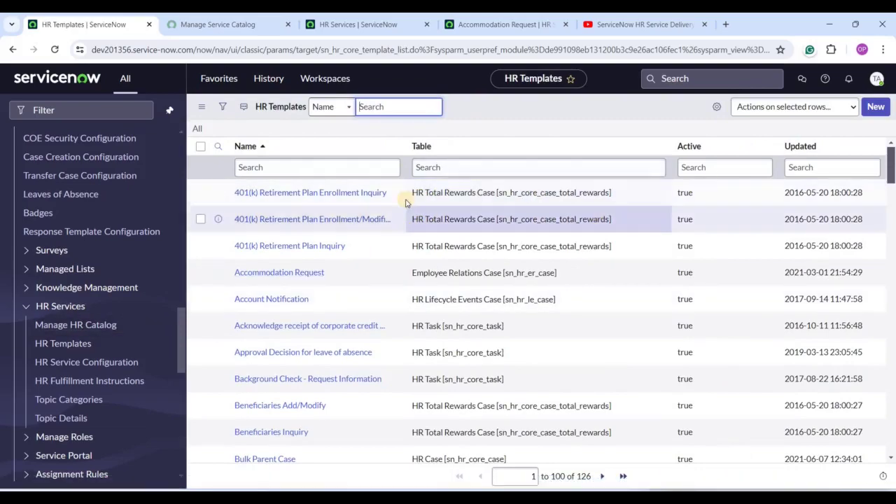
{"action": "left_click", "coordinate": [469, 208]}
{"action": "left_click", "coordinate": [532, 246]}
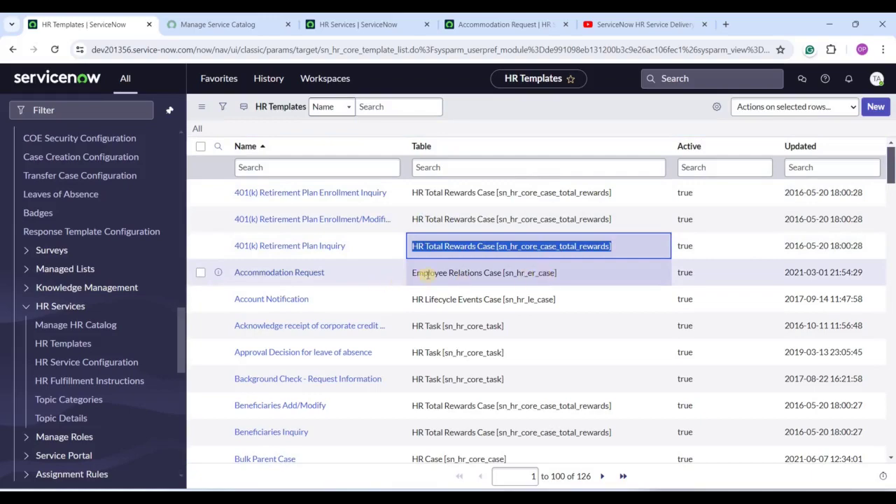
{"action": "left_click", "coordinate": [414, 273], "text": "shift"}
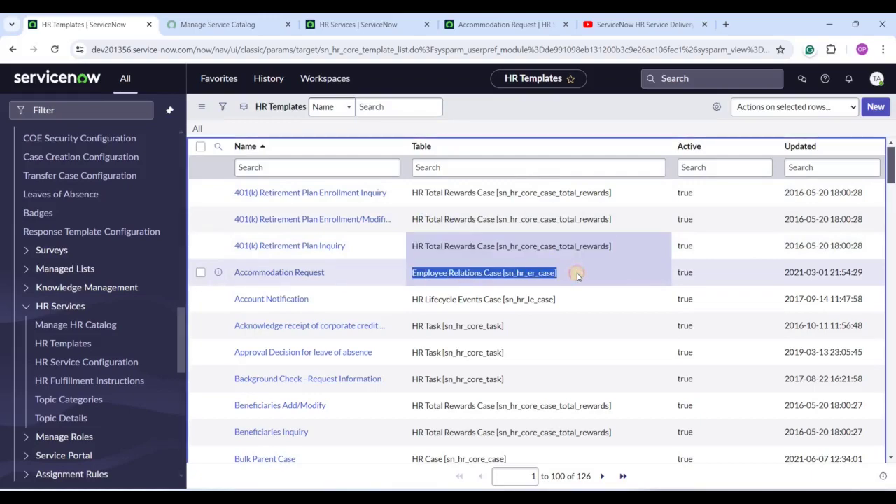
{"action": "scroll", "coordinate": [474, 427], "scroll_direction": "down", "scroll_amount": 3}
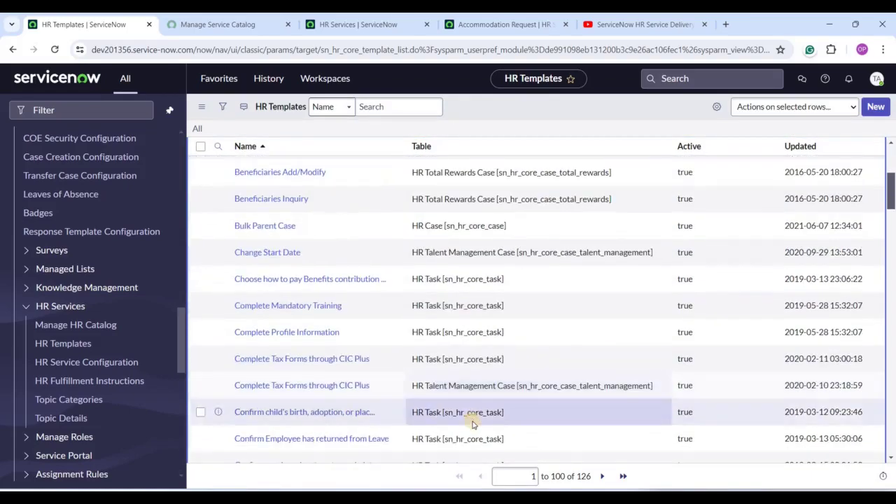
Step: View the Topic Categories list and the Topic Details list under HR Services
{"action": "scroll", "coordinate": [479, 427], "scroll_direction": "up", "scroll_amount": 3}
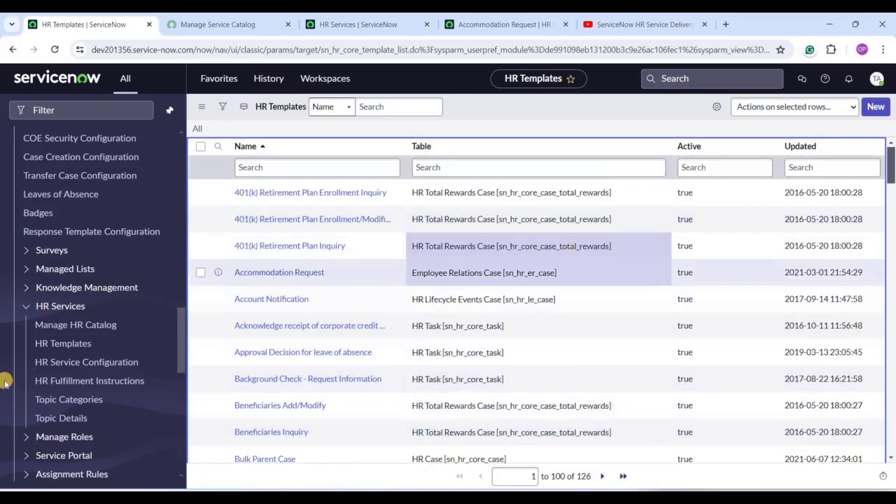
{"action": "left_click", "coordinate": [78, 403]}
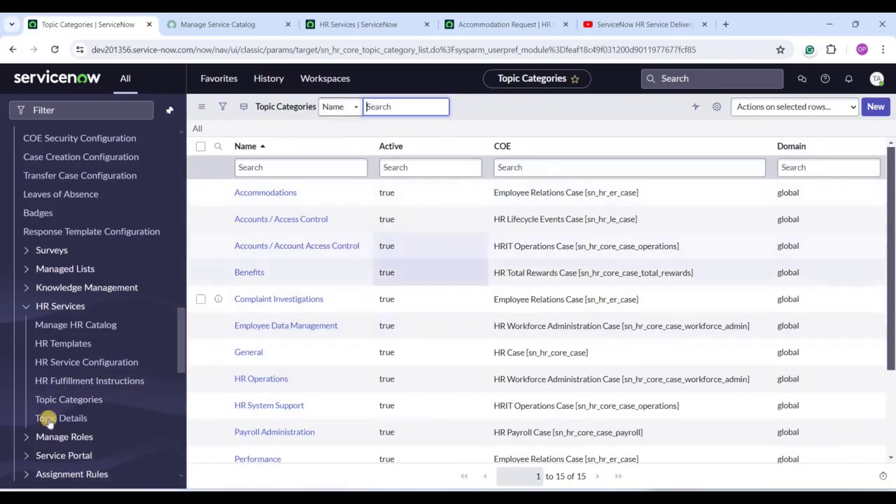
{"action": "left_click", "coordinate": [58, 420]}
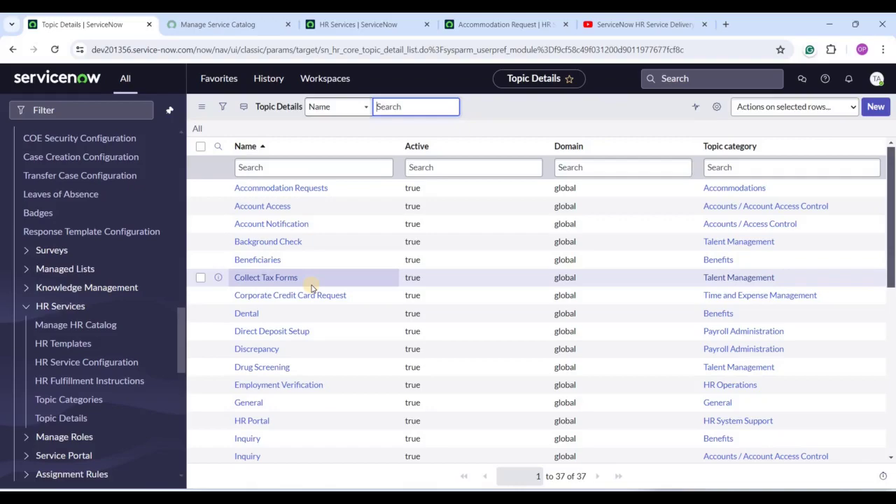
{"action": "left_click", "coordinate": [61, 417]}
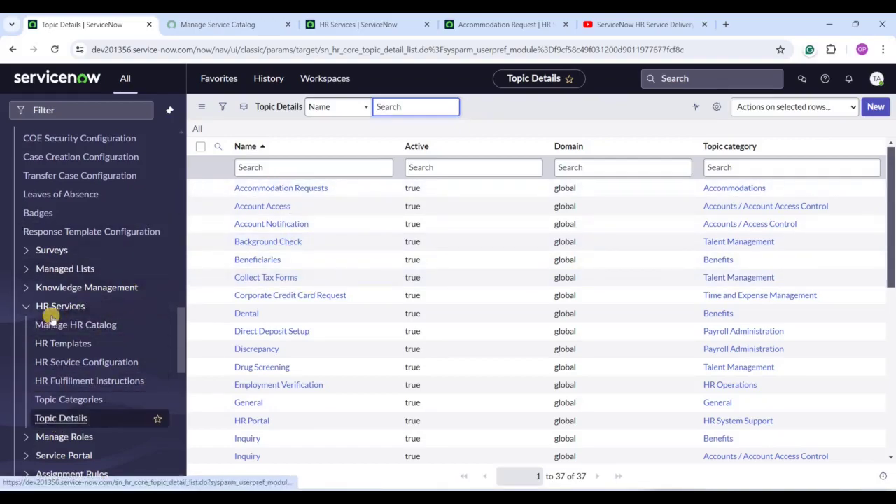
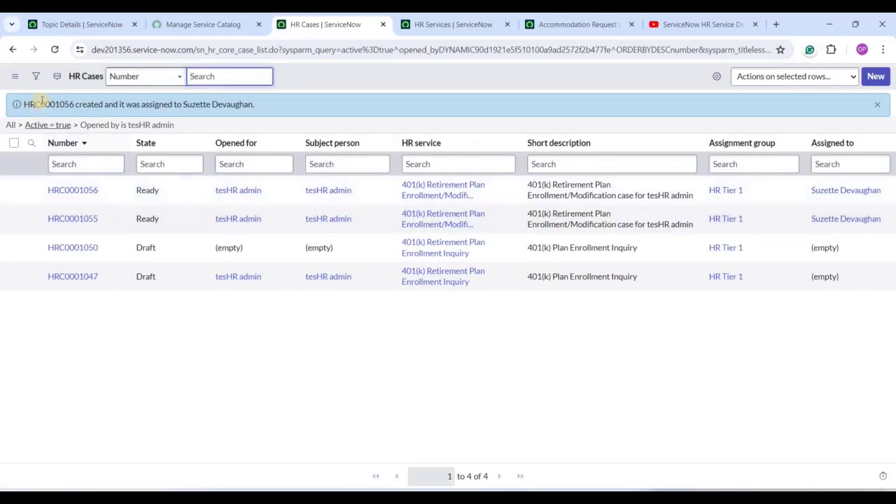
Step: Open the newest HR case in the HR Cases list and check its HR service
{"action": "double_click", "coordinate": [41, 103]}
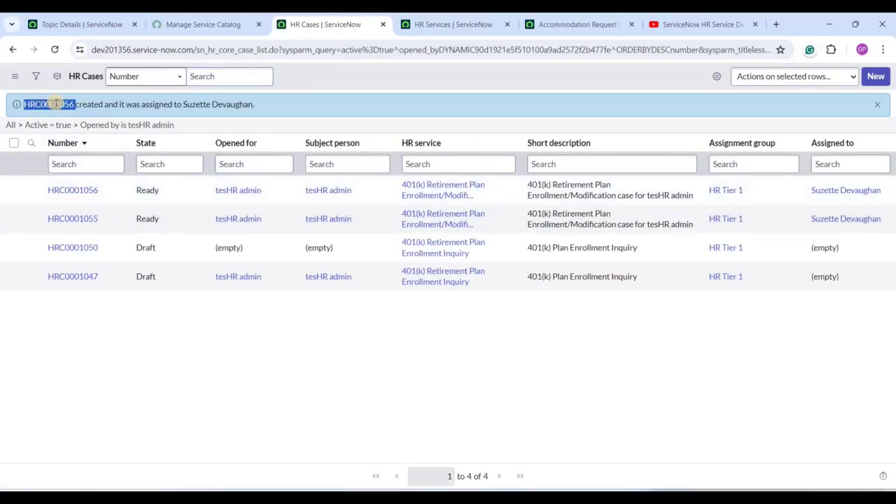
{"action": "left_click", "coordinate": [68, 188]}
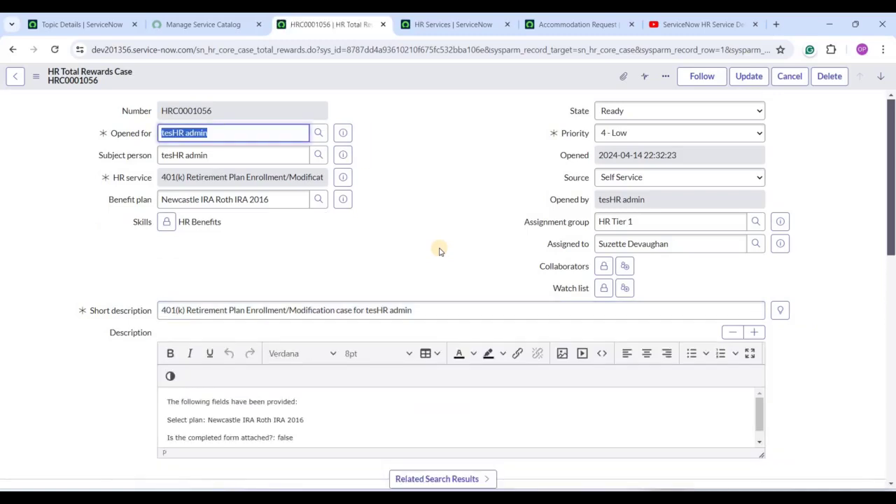
{"action": "left_click", "coordinate": [183, 179]}
{"action": "triple_click", "coordinate": [183, 179]}
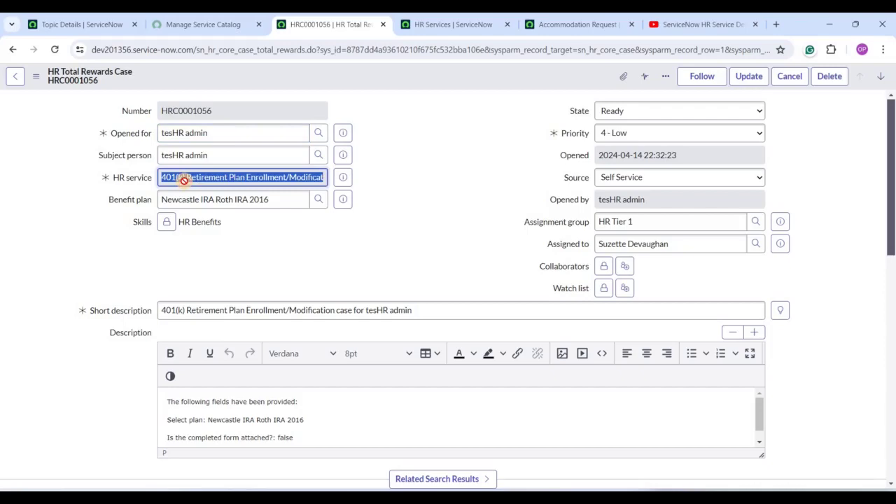
{"action": "left_click", "coordinate": [393, 247]}
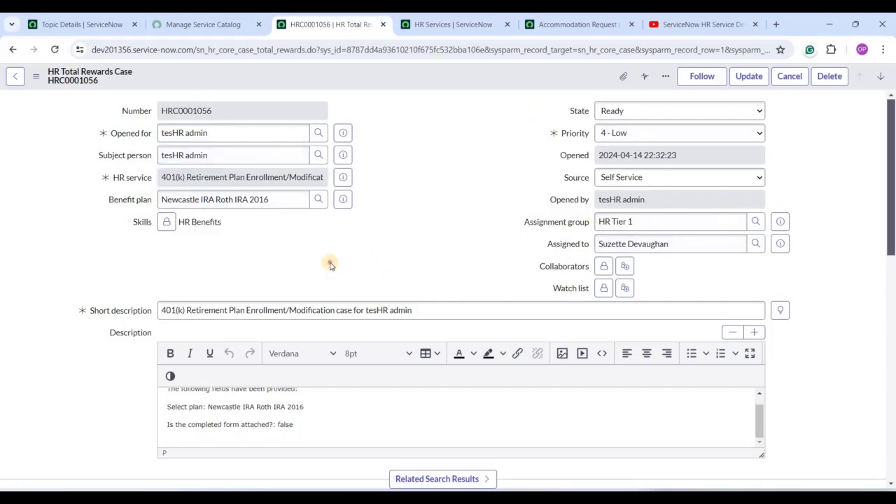
Step: Review the case's fulfillment instructions, checklist, and comments and work notes
{"action": "scroll", "coordinate": [133, 175], "scroll_direction": "down", "scroll_amount": 1}
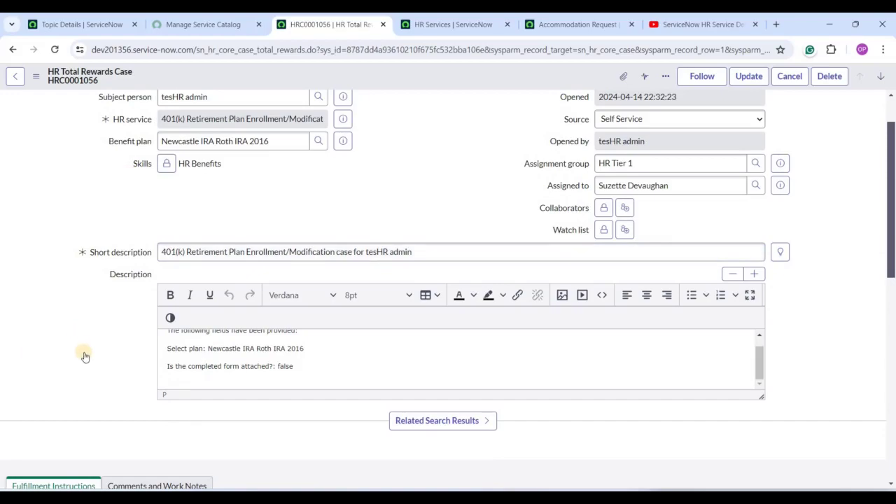
{"action": "scroll", "coordinate": [84, 354], "scroll_direction": "down", "scroll_amount": 4}
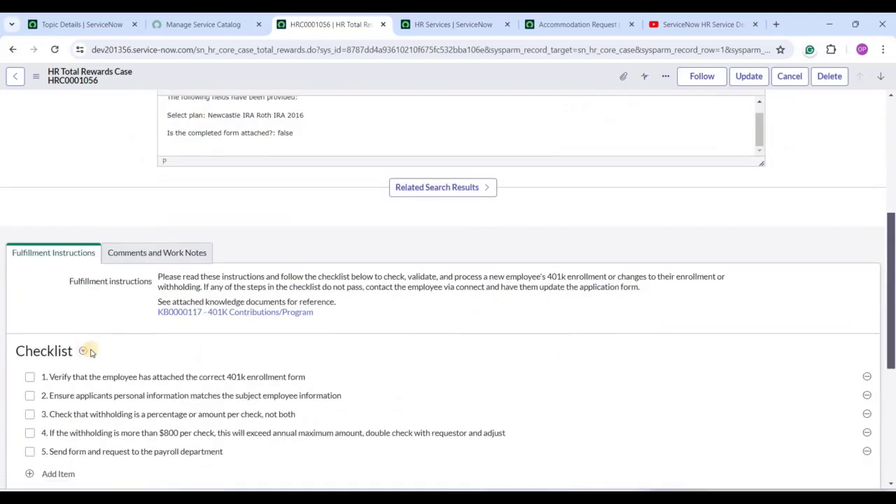
{"action": "scroll", "coordinate": [87, 350], "scroll_direction": "down", "scroll_amount": 1}
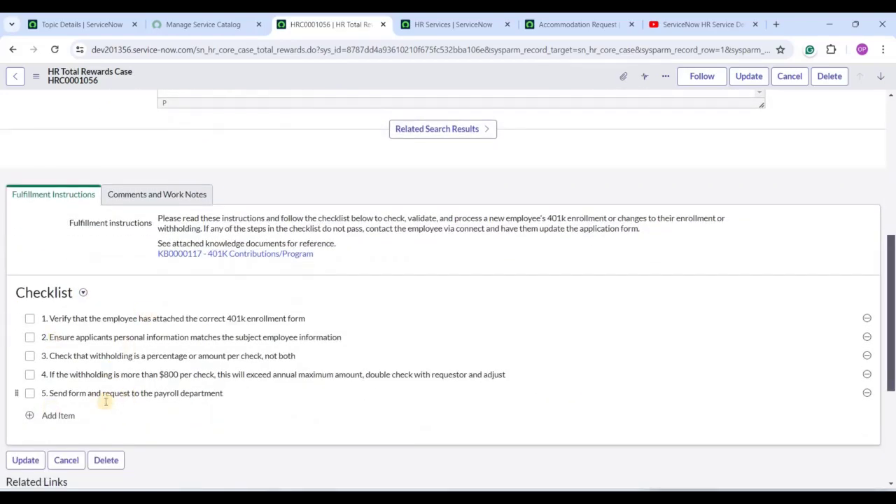
{"action": "left_click", "coordinate": [144, 196]}
{"action": "left_click", "coordinate": [46, 199]}
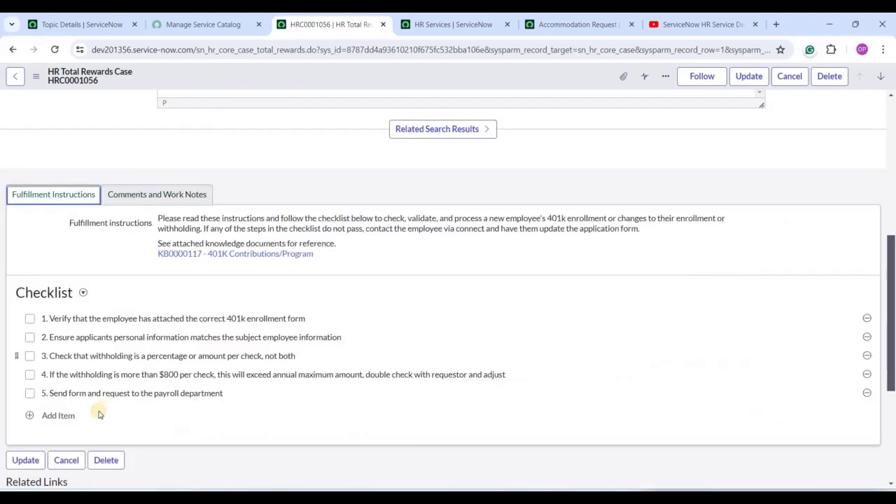
{"action": "scroll", "coordinate": [140, 416], "scroll_direction": "down", "scroll_amount": 4}
{"action": "scroll", "coordinate": [146, 362], "scroll_direction": "up", "scroll_amount": 10}
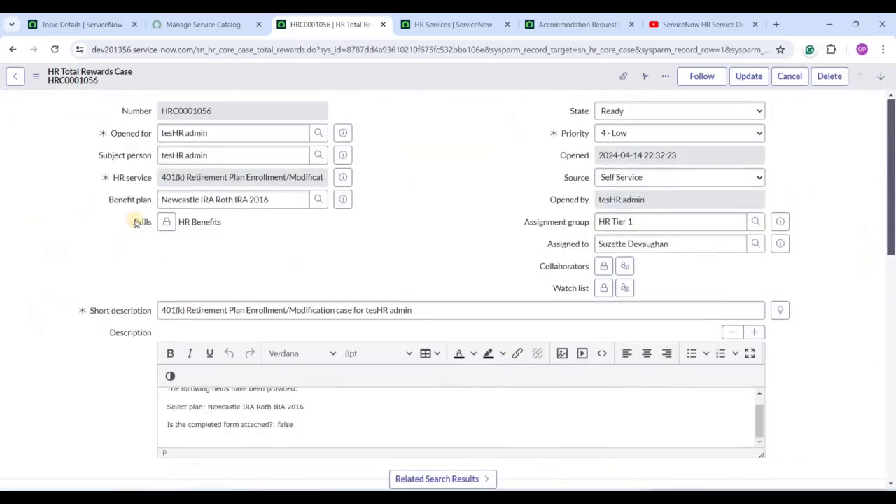
Step: Compare the case's HR service with its assignee
{"action": "left_click", "coordinate": [180, 177]}
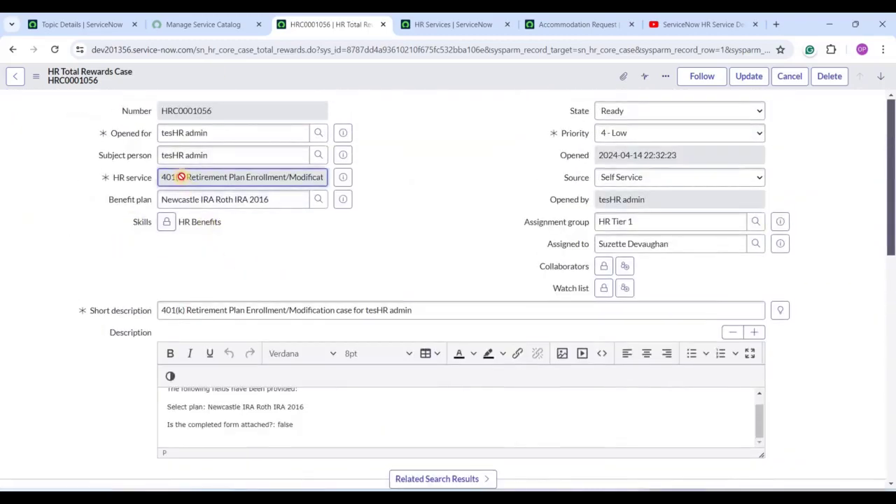
{"action": "triple_click", "coordinate": [180, 177]}
{"action": "key", "text": "Tab"}
{"action": "scroll", "coordinate": [479, 233], "scroll_direction": "down", "scroll_amount": 1}
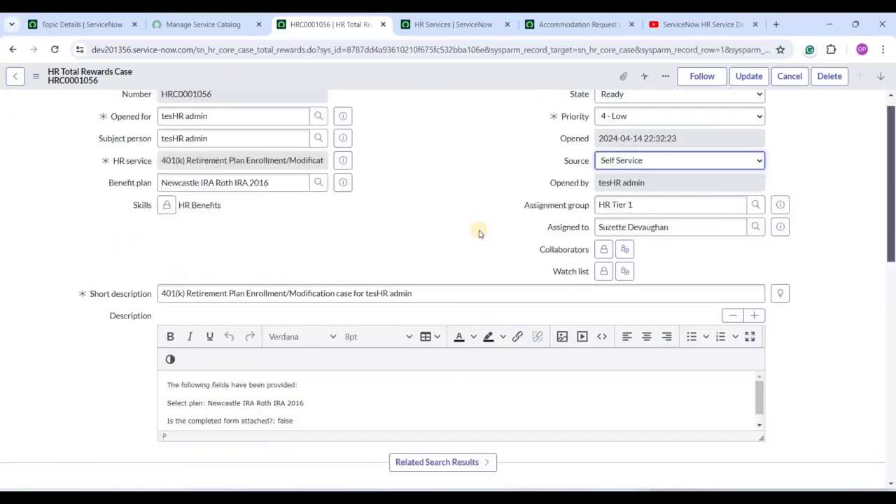
{"action": "scroll", "coordinate": [479, 234], "scroll_direction": "up", "scroll_amount": 1}
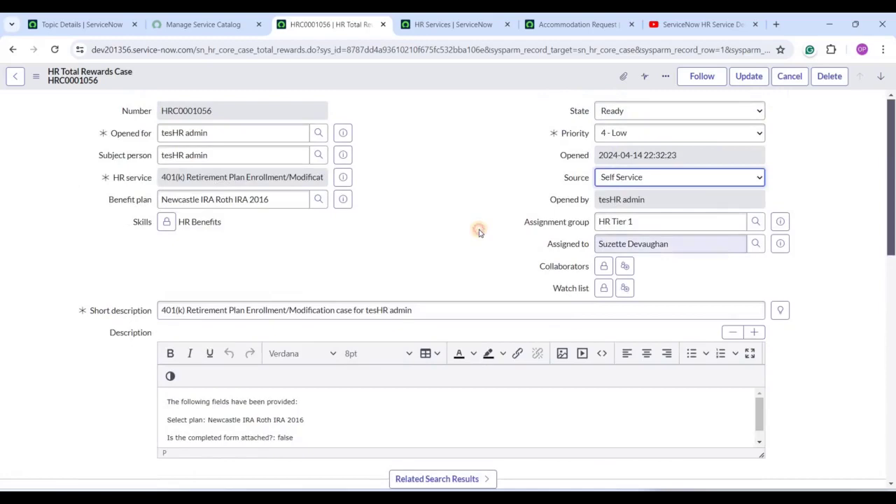
{"action": "triple_click", "coordinate": [639, 245]}
{"action": "left_click", "coordinate": [403, 226]}
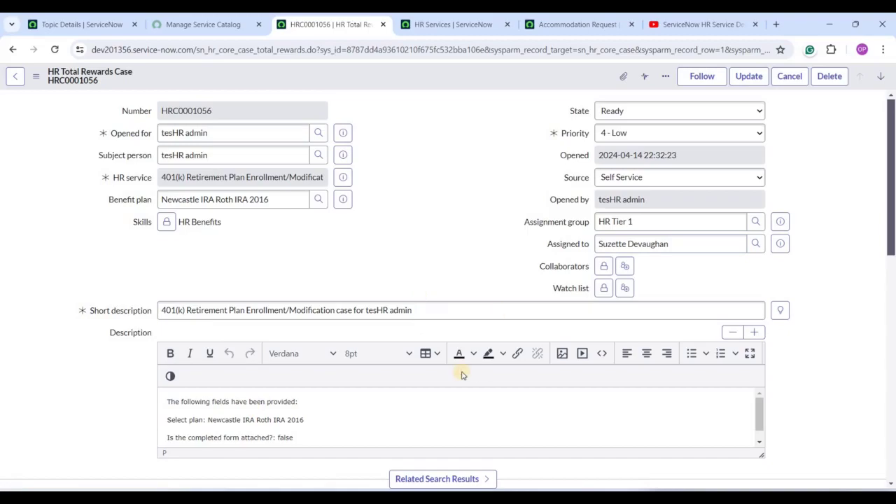
Step: Open the HR service record linked to the case and review its checklist
{"action": "scroll", "coordinate": [461, 375], "scroll_direction": "down", "scroll_amount": 15}
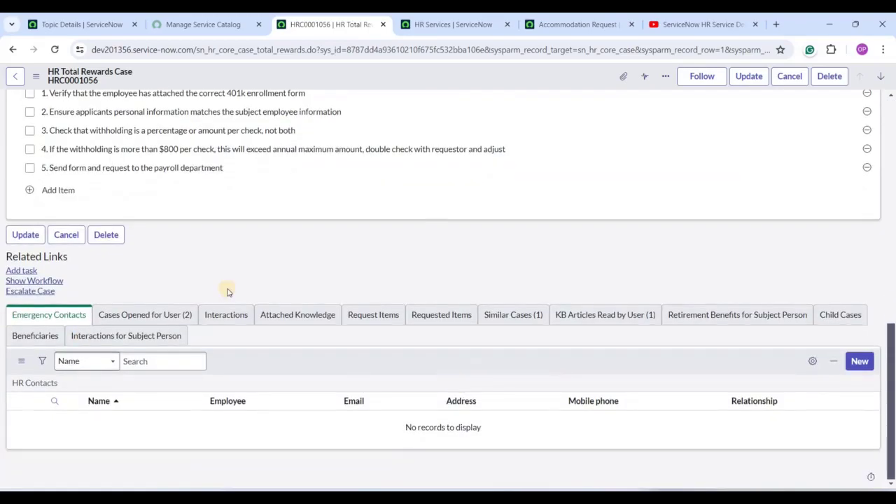
{"action": "scroll", "coordinate": [75, 411], "scroll_direction": "up", "scroll_amount": 3}
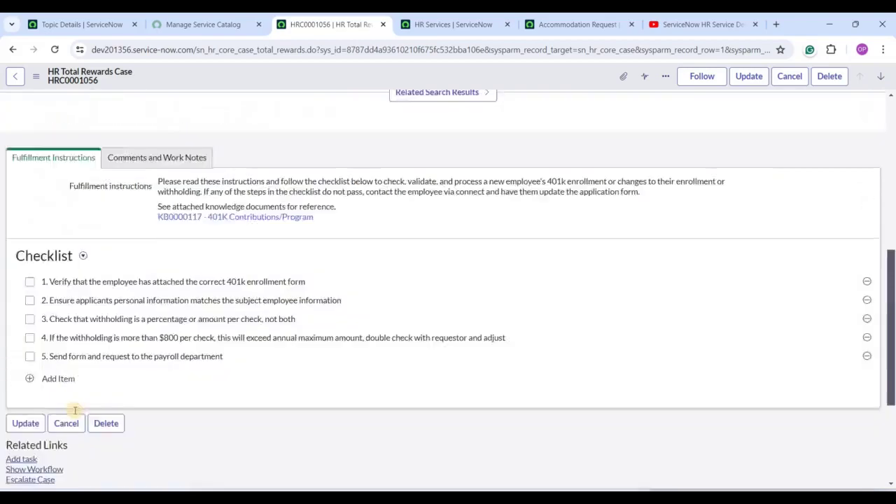
{"action": "scroll", "coordinate": [75, 410], "scroll_direction": "up", "scroll_amount": 6}
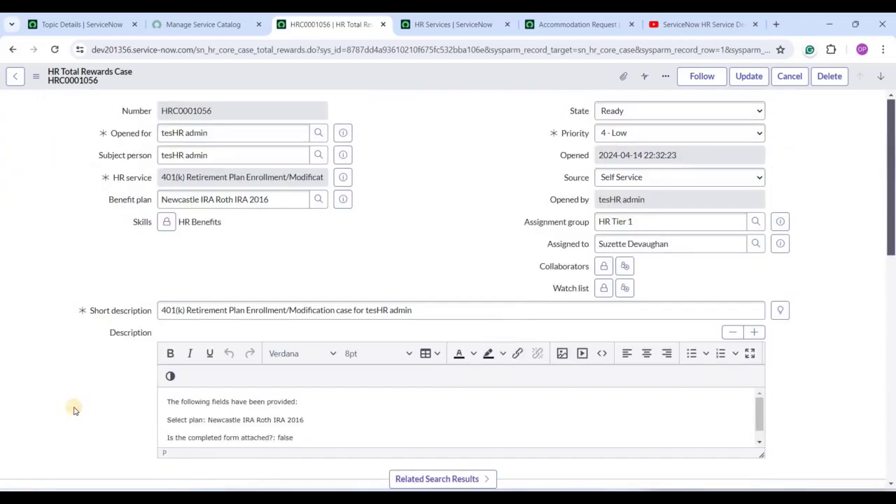
{"action": "left_click", "coordinate": [342, 180]}
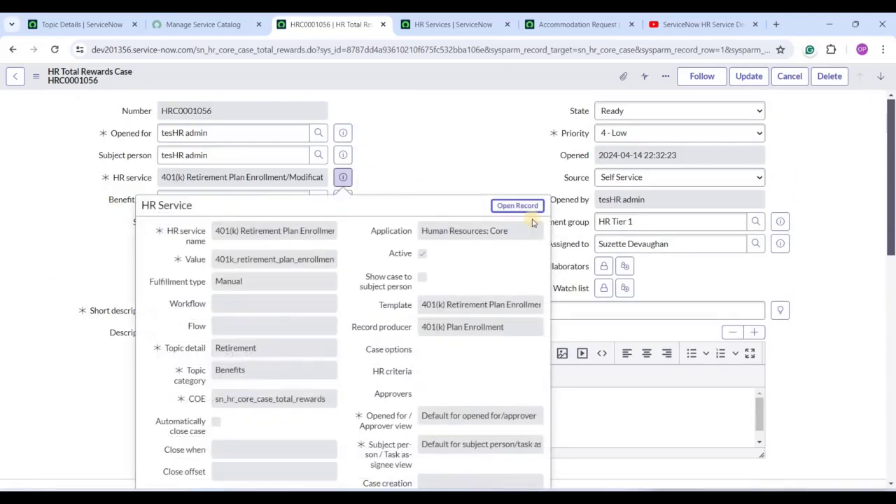
{"action": "left_click", "coordinate": [525, 208]}
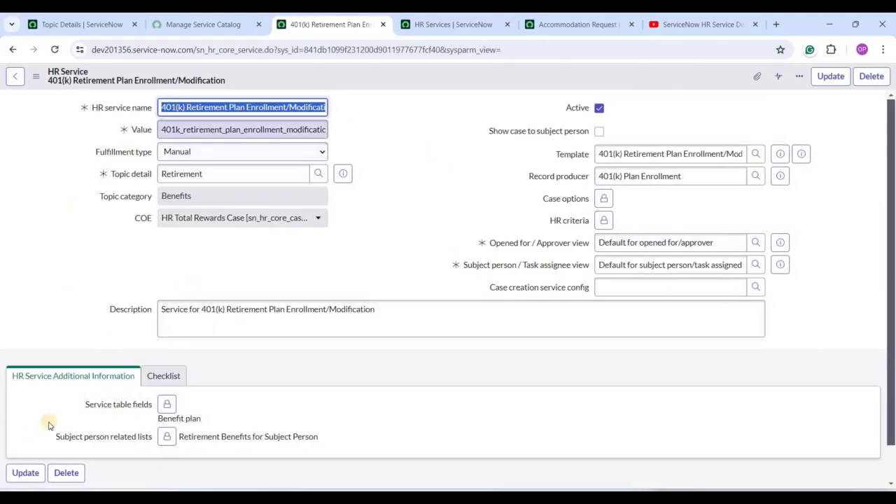
{"action": "scroll", "coordinate": [105, 357], "scroll_direction": "down", "scroll_amount": 1}
{"action": "left_click", "coordinate": [168, 337]}
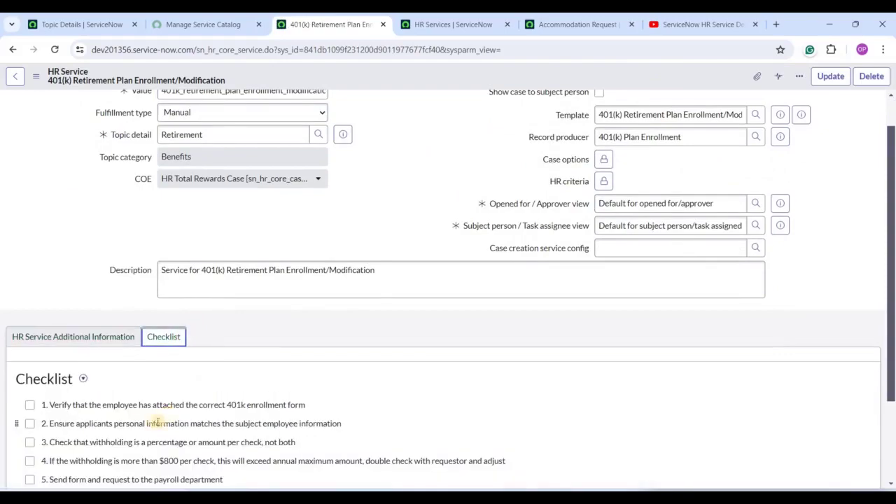
{"action": "scroll", "coordinate": [166, 380], "scroll_direction": "down", "scroll_amount": 1}
{"action": "scroll", "coordinate": [166, 381], "scroll_direction": "down", "scroll_amount": 1}
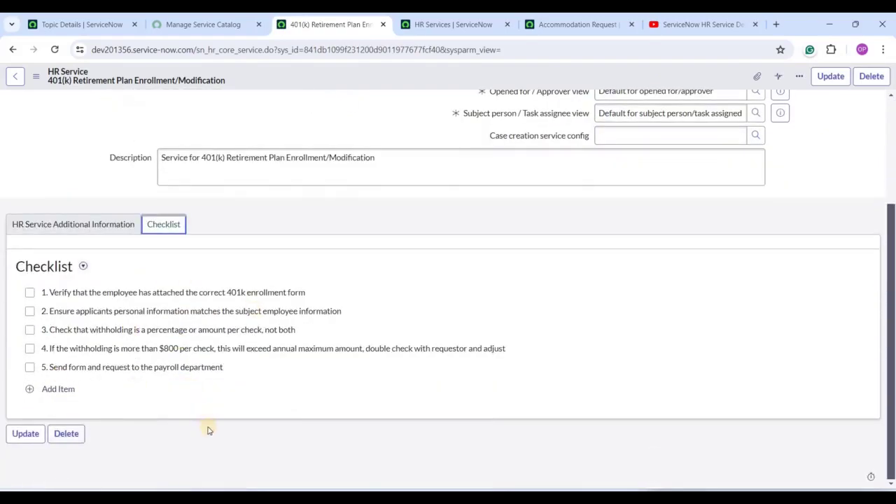
{"action": "scroll", "coordinate": [42, 378], "scroll_direction": "up", "scroll_amount": 2}
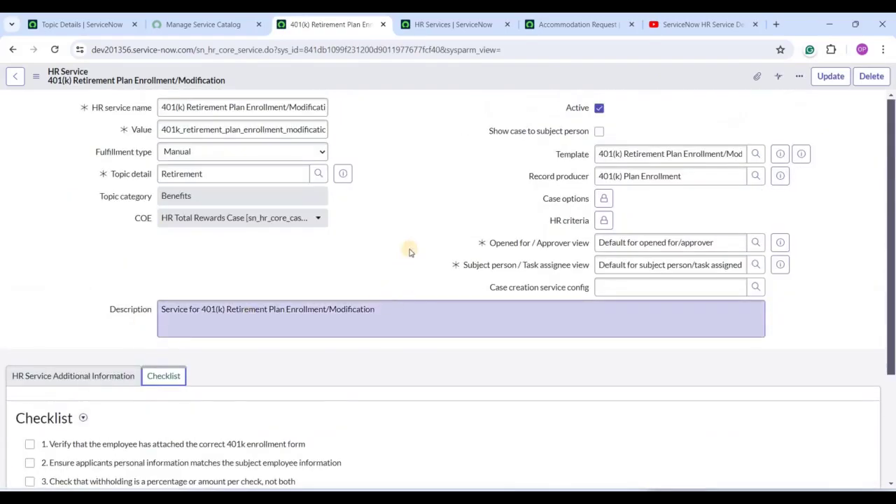
Step: Check the template, record producer and topic detail of the 401(k) Retirement Plan Enrollment/Modification service
{"action": "triple_click", "coordinate": [670, 153]}
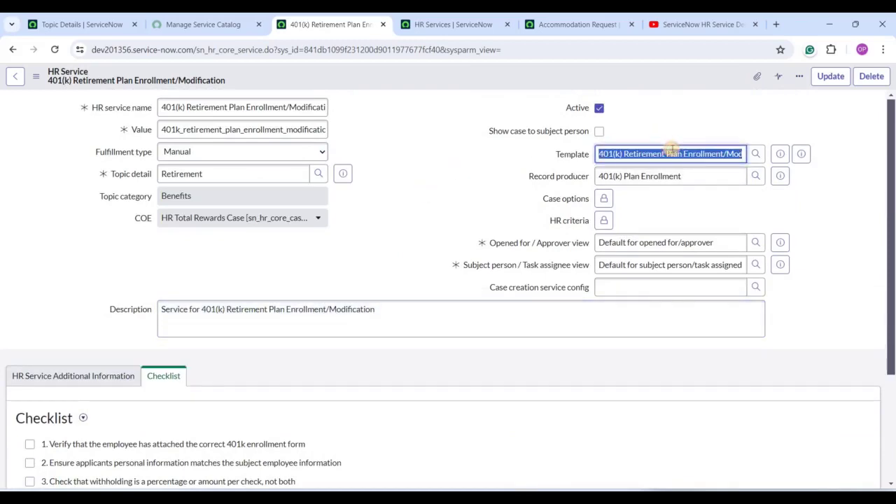
{"action": "triple_click", "coordinate": [651, 176]}
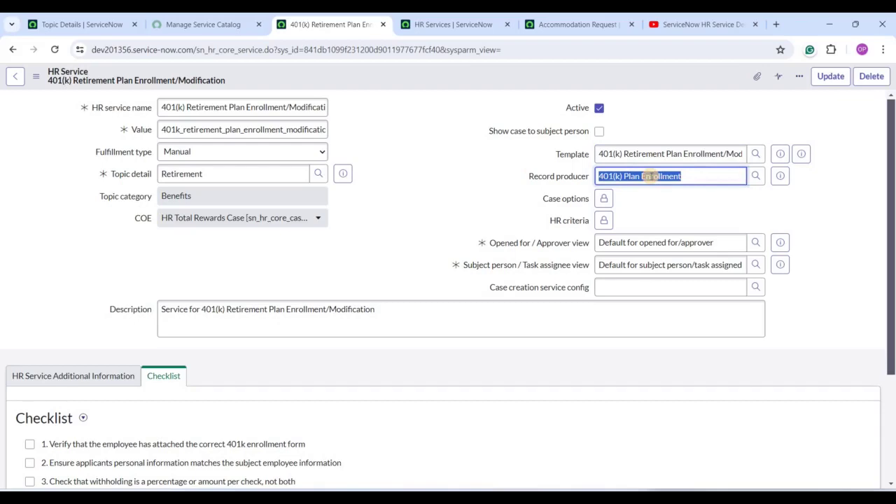
{"action": "left_click", "coordinate": [126, 368]}
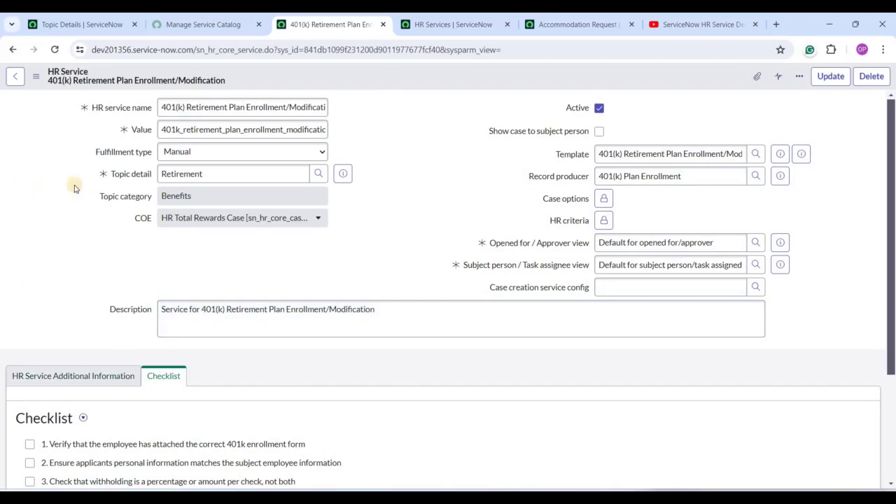
{"action": "left_click", "coordinate": [190, 175]}
{"action": "double_click", "coordinate": [195, 174]}
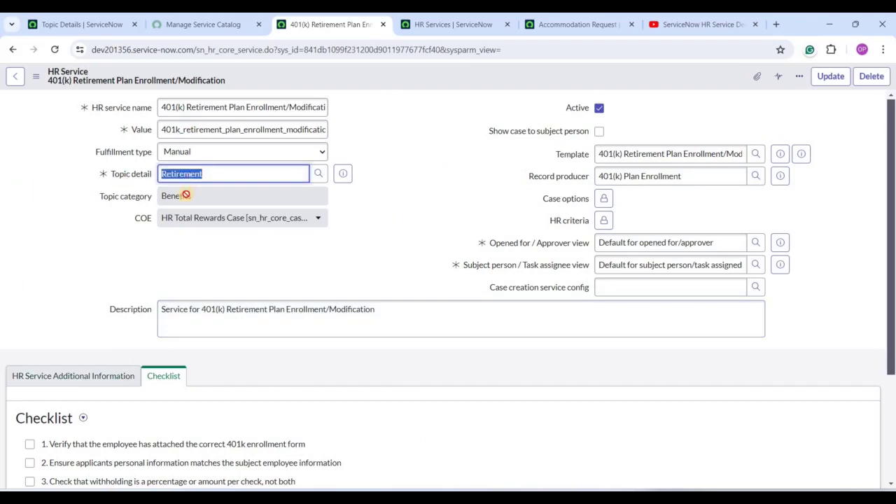
Step: From the Topic Details browser tab, filter the navigator for "hr ser" and open HR Service Configuration in a separate browser tab
{"action": "left_click", "coordinate": [70, 23]}
{"action": "left_click", "coordinate": [91, 111]}
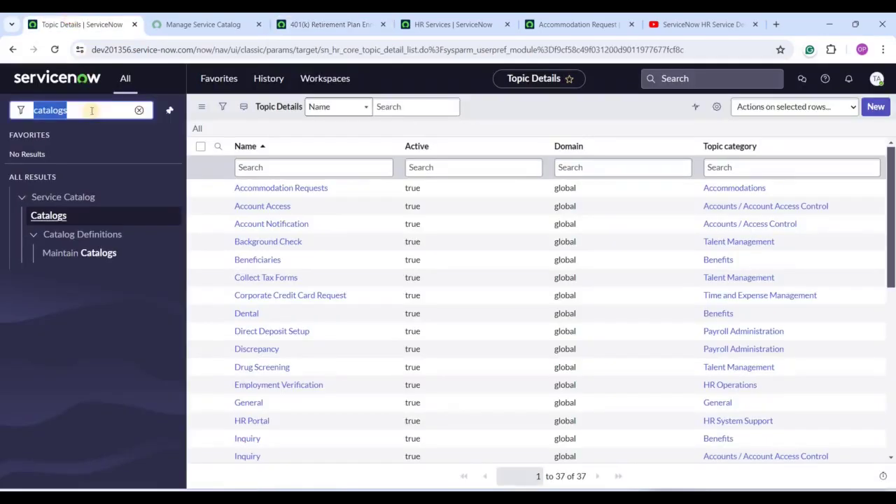
{"action": "type", "text": "hr ser"}
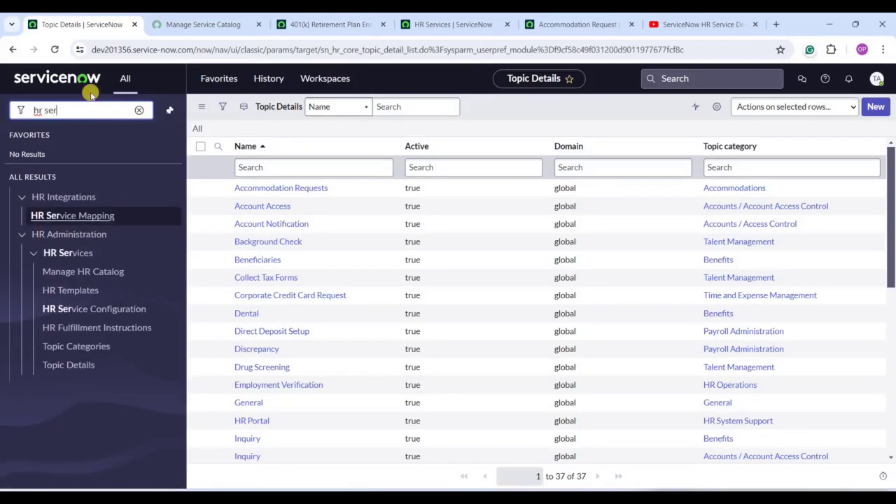
{"action": "left_click", "coordinate": [94, 309], "text": "ctrl"}
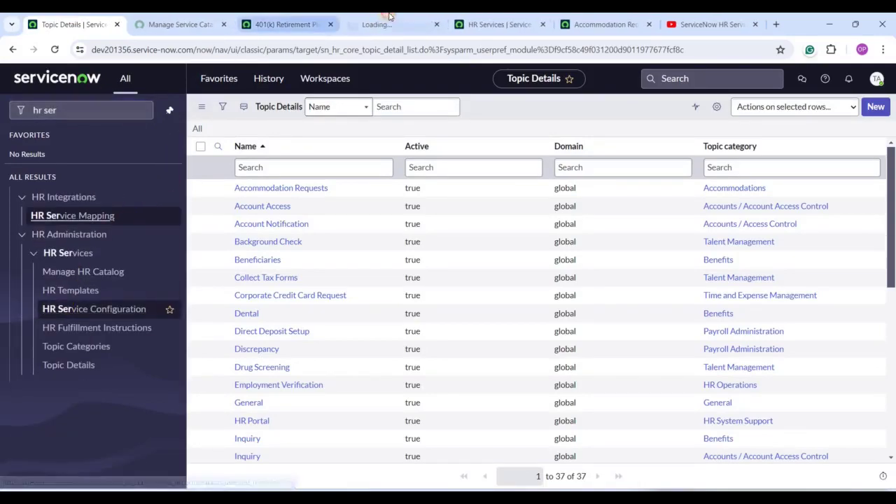
{"action": "left_click", "coordinate": [392, 23]}
Step: Start a new HR service record and name it "Test HR Service"
{"action": "left_click", "coordinate": [874, 77]}
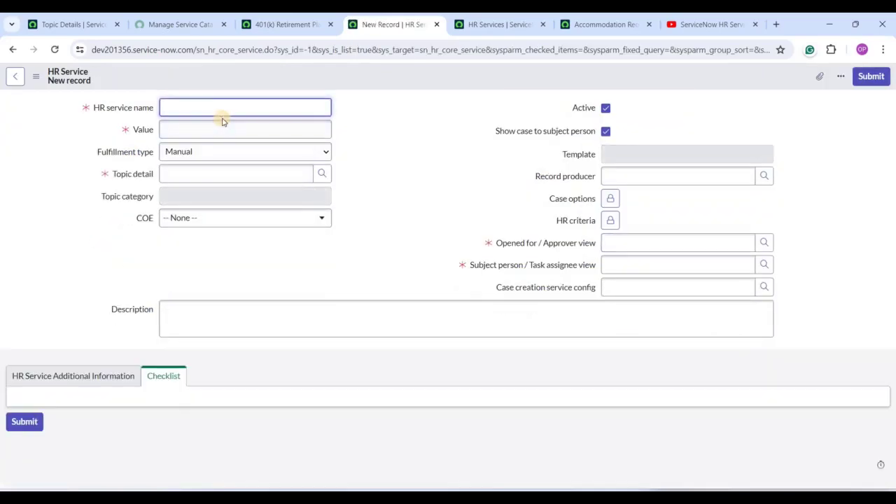
{"action": "type", "text": "Test HR Service"}
{"action": "key", "text": "Tab"}
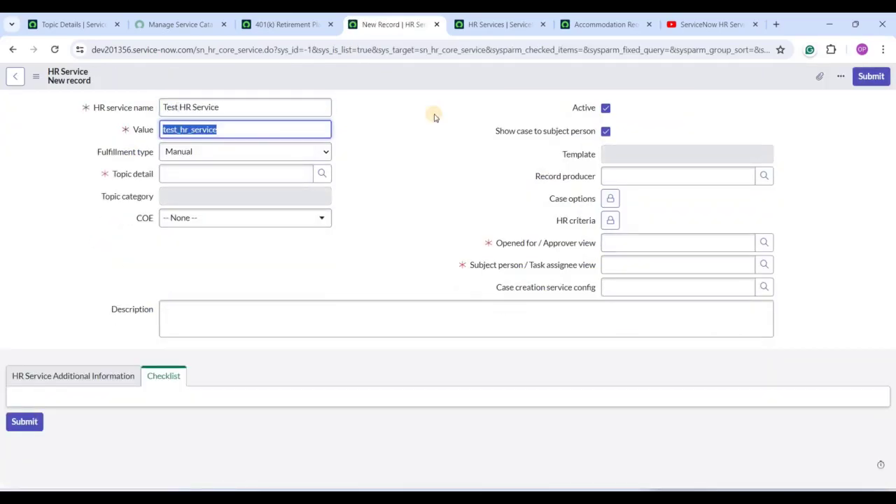
Step: Set the topic detail of the new HR service to Account Access using the lookup
{"action": "left_click", "coordinate": [432, 117]}
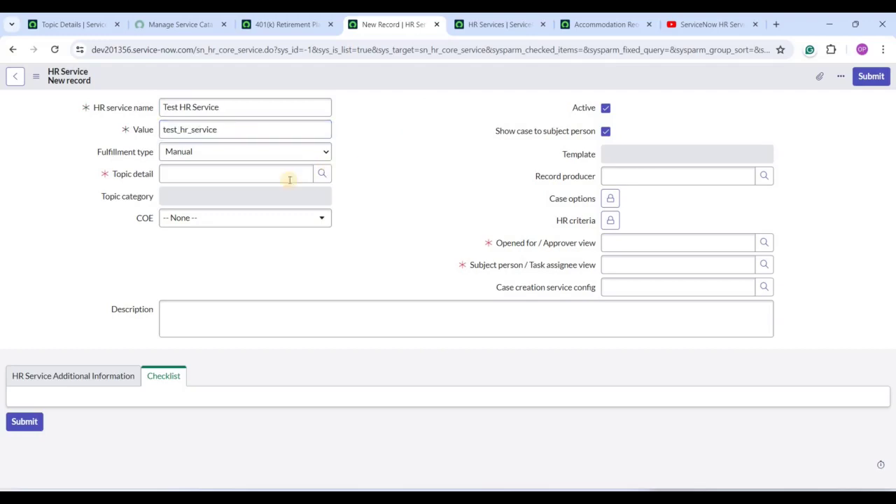
{"action": "left_click", "coordinate": [263, 177]}
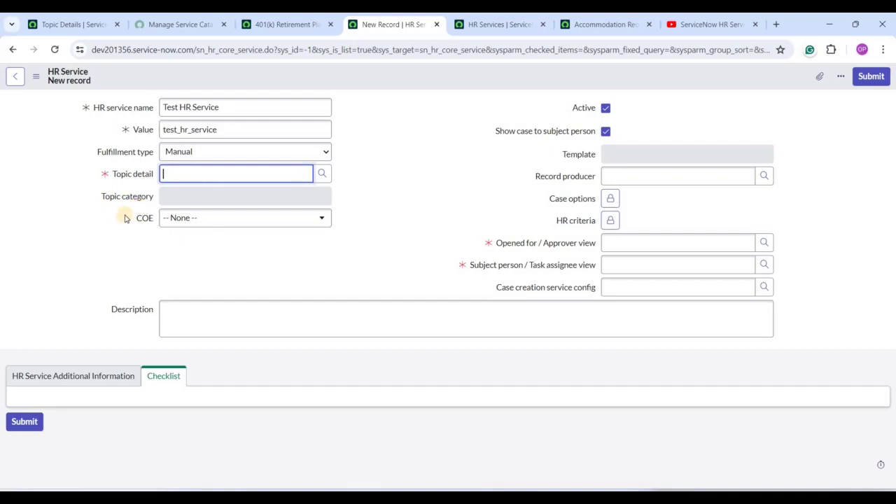
{"action": "left_click", "coordinate": [323, 174]}
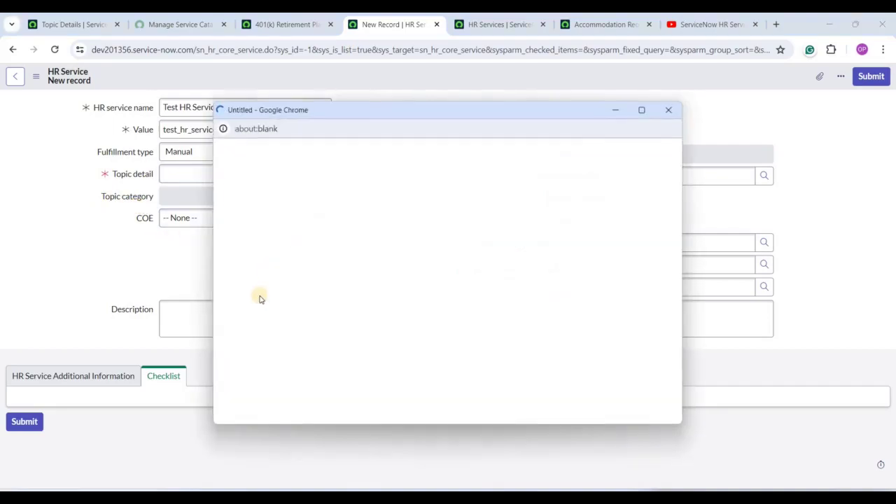
{"action": "left_click", "coordinate": [285, 253]}
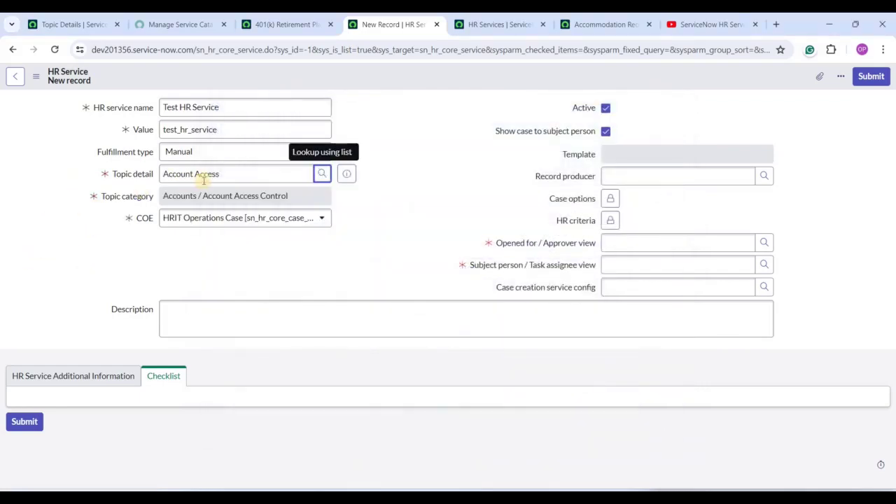
Step: Review the topic detail, topic category and COE of the new HR service
{"action": "triple_click", "coordinate": [207, 176]}
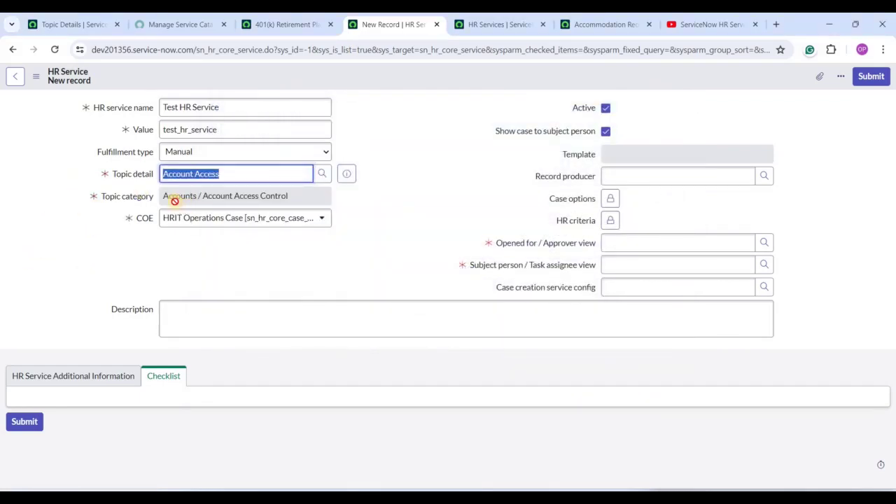
{"action": "double_click", "coordinate": [175, 200]}
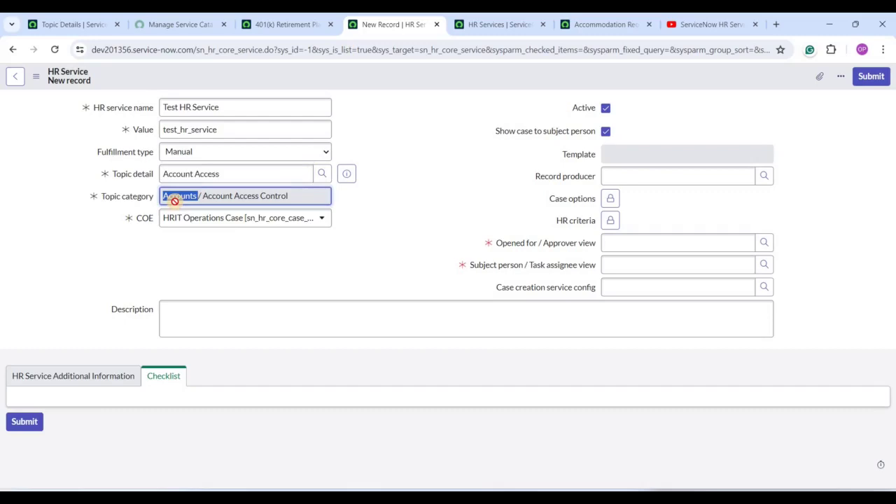
{"action": "triple_click", "coordinate": [173, 199]}
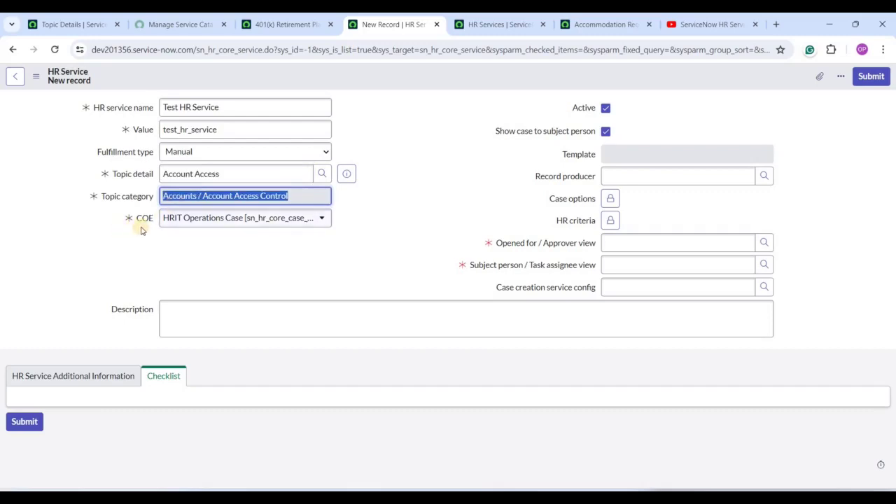
{"action": "left_click", "coordinate": [241, 255]}
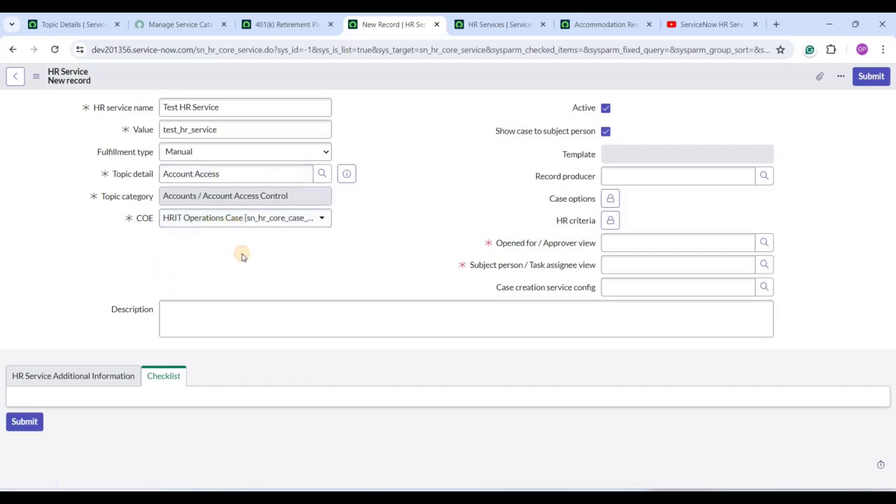
Step: Look at the additional information section of the new HR service and return to its checklist section
{"action": "left_click", "coordinate": [315, 329]}
{"action": "left_click", "coordinate": [72, 376]}
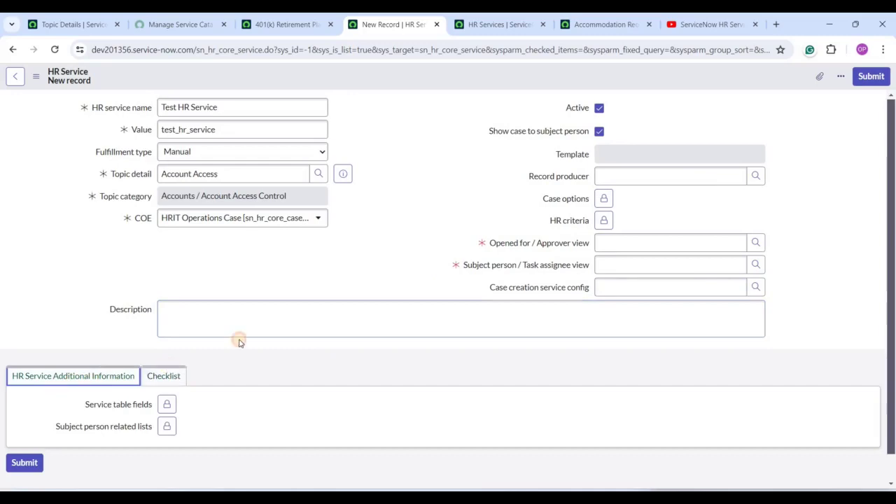
{"action": "key", "text": "Right"}
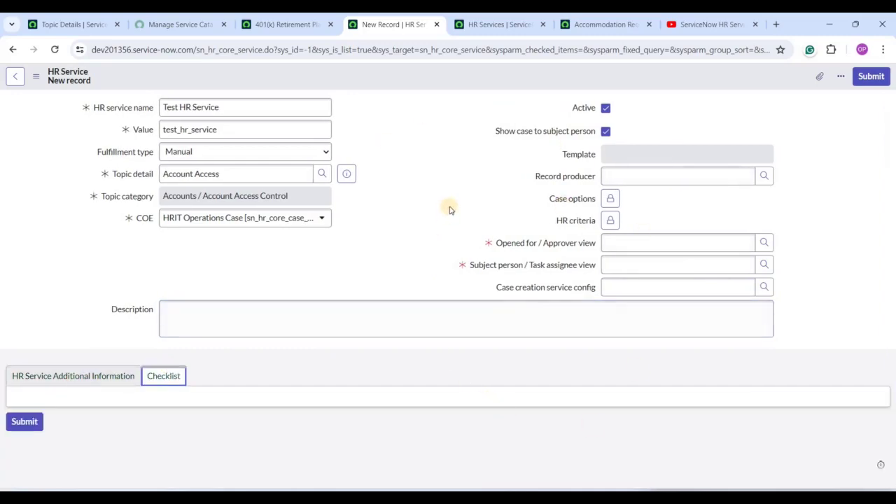
Step: Open the record producer lookup for the new HR service without choosing a record producer
{"action": "left_click", "coordinate": [763, 177]}
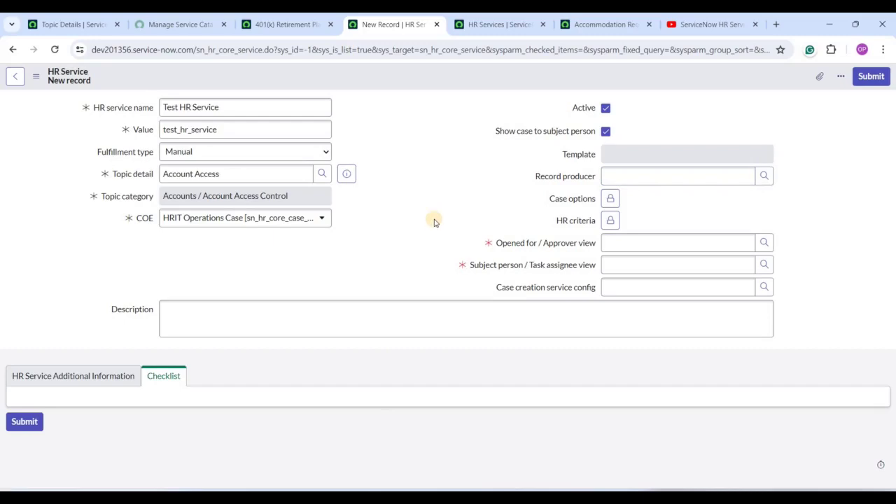
{"action": "left_click", "coordinate": [763, 177]}
{"action": "left_click", "coordinate": [819, 213]}
Step: Close the browser tabs of the 401(k) retirement service and the unsaved new HR service, discarding the unsaved record
{"action": "left_click", "coordinate": [173, 17]}
{"action": "left_click", "coordinate": [318, 15]}
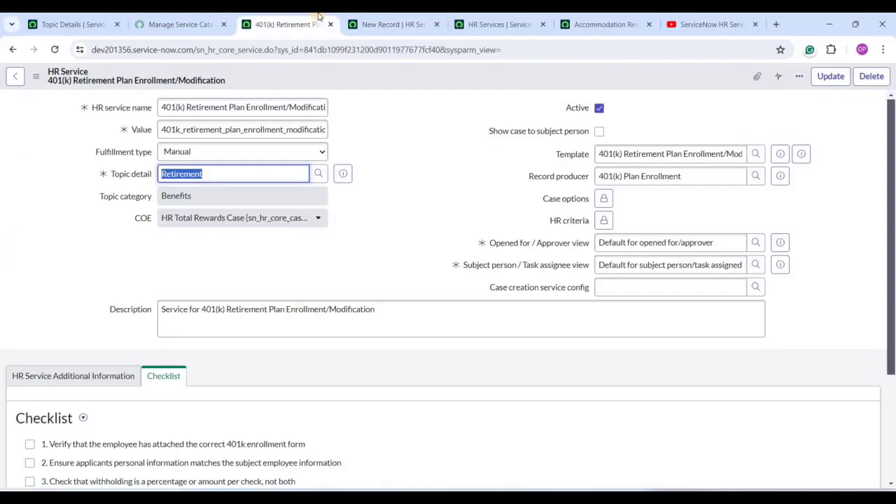
{"action": "key", "text": "ctrl+w"}
{"action": "key", "text": "ctrl+w"}
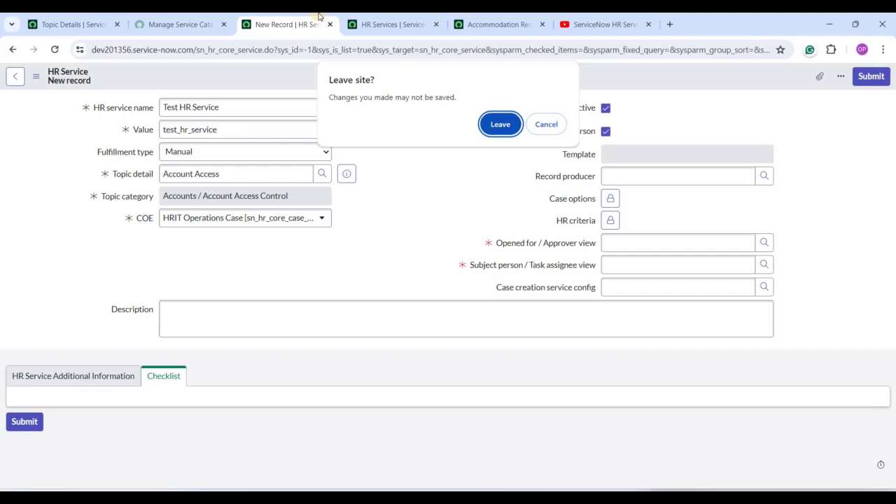
{"action": "left_click", "coordinate": [498, 123]}
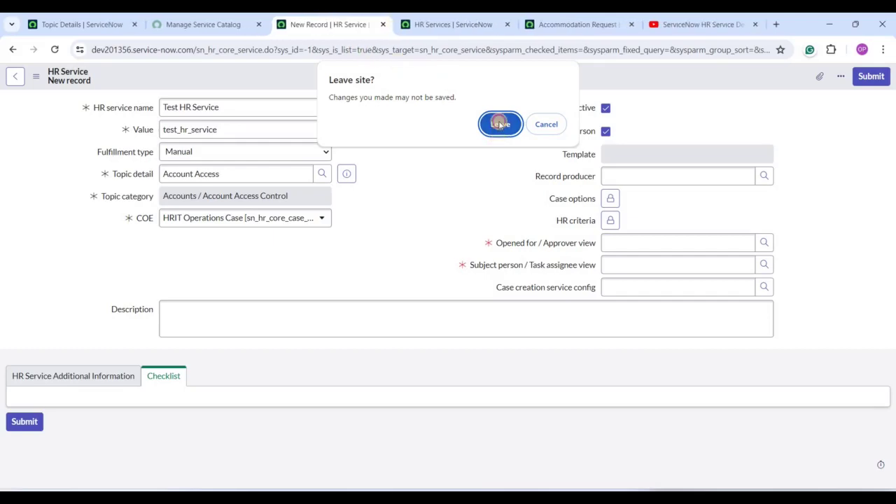